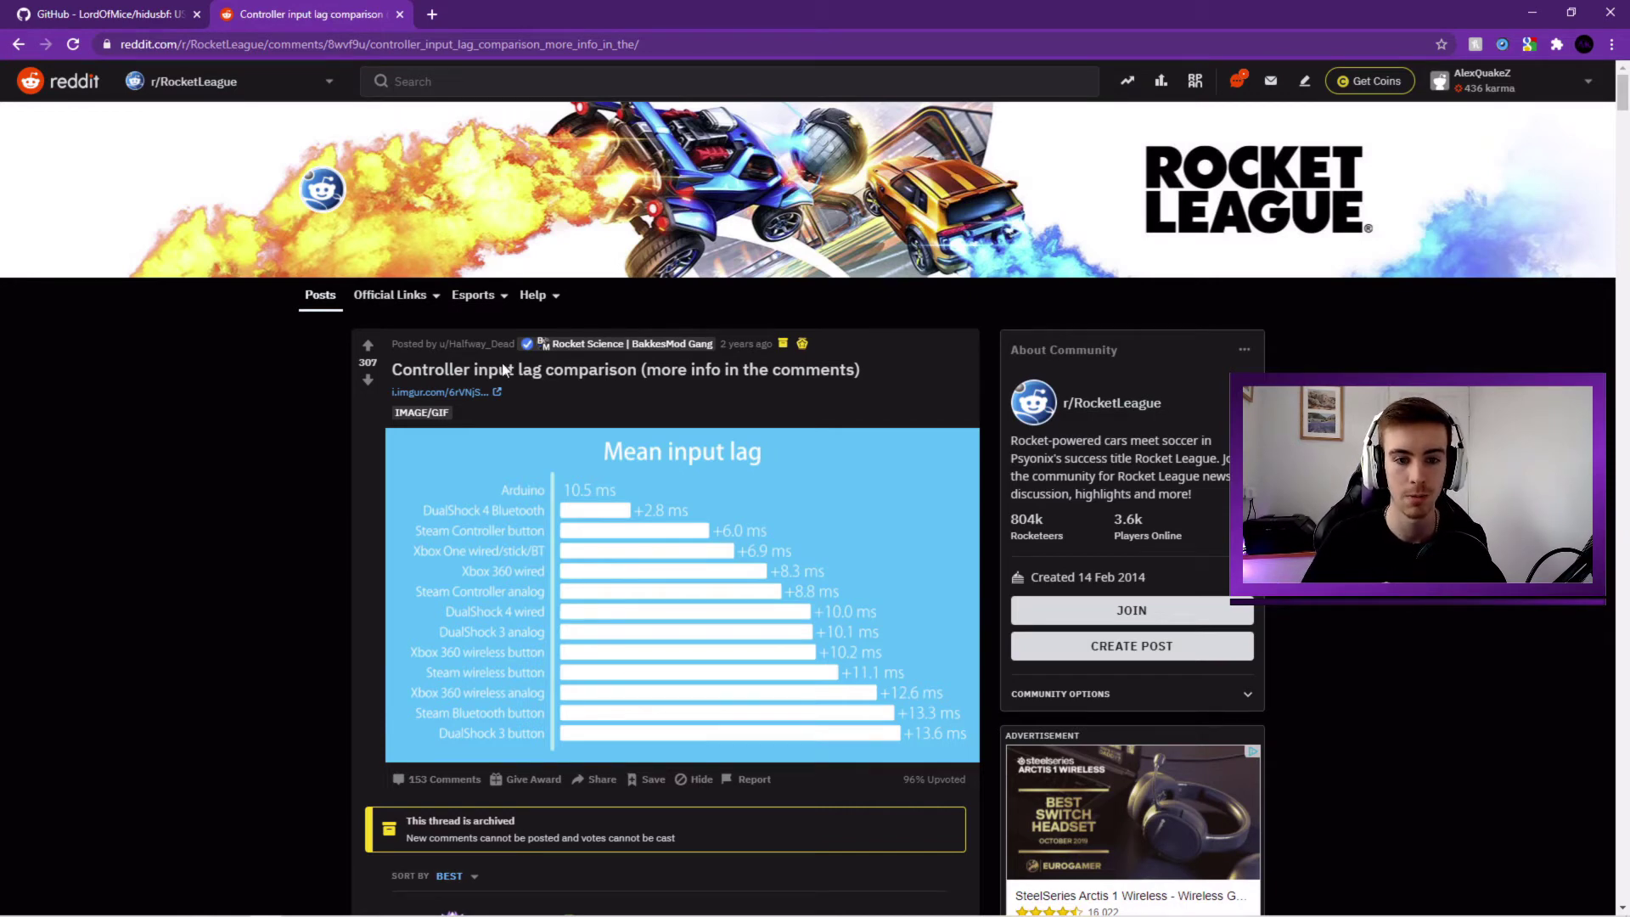
- View the Reddit mean input lag chart full size, then return to the hidusbf GitHub page
click(710, 509)
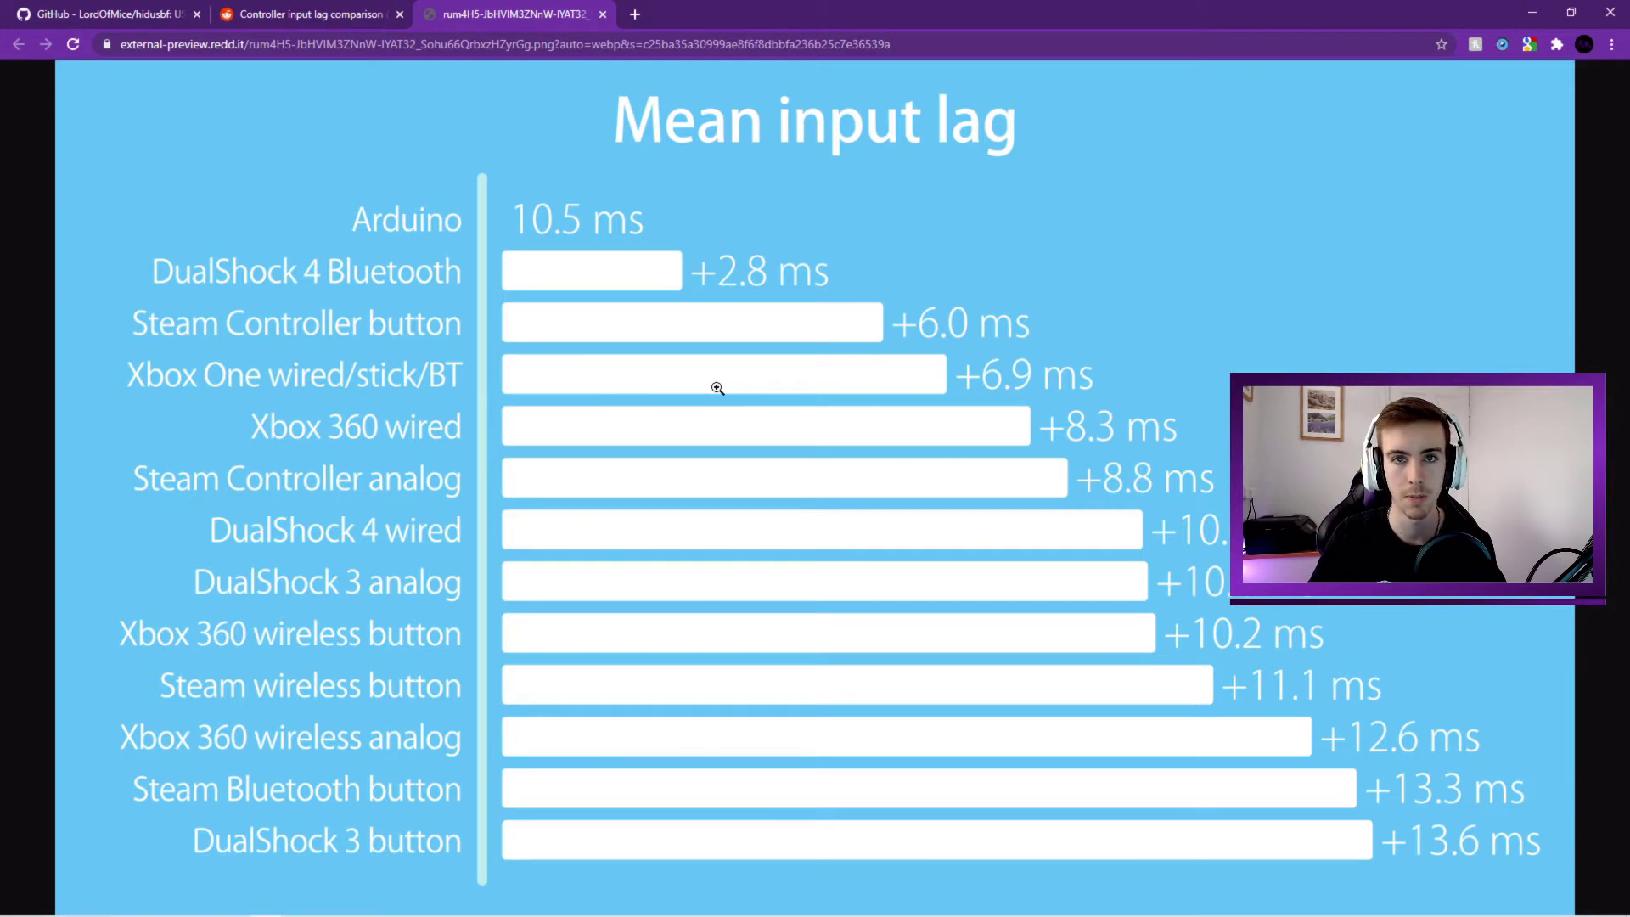
click(111, 14)
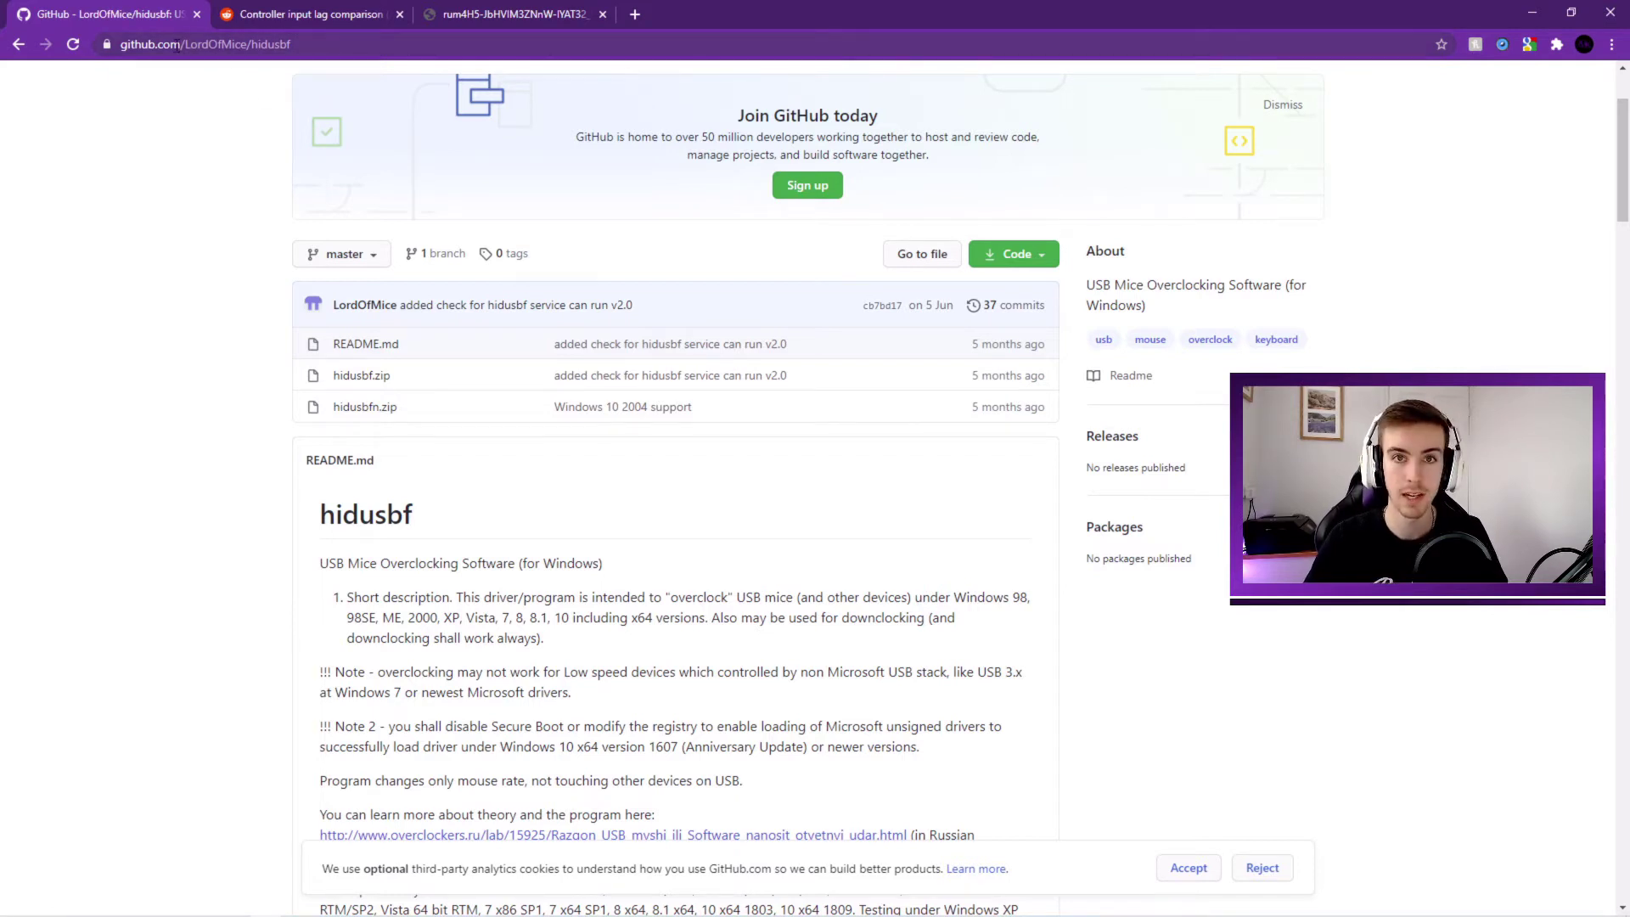
- Download hidusbf.zip from GitHub, open it in WinRAR, and dismiss the trial popup
click(372, 382)
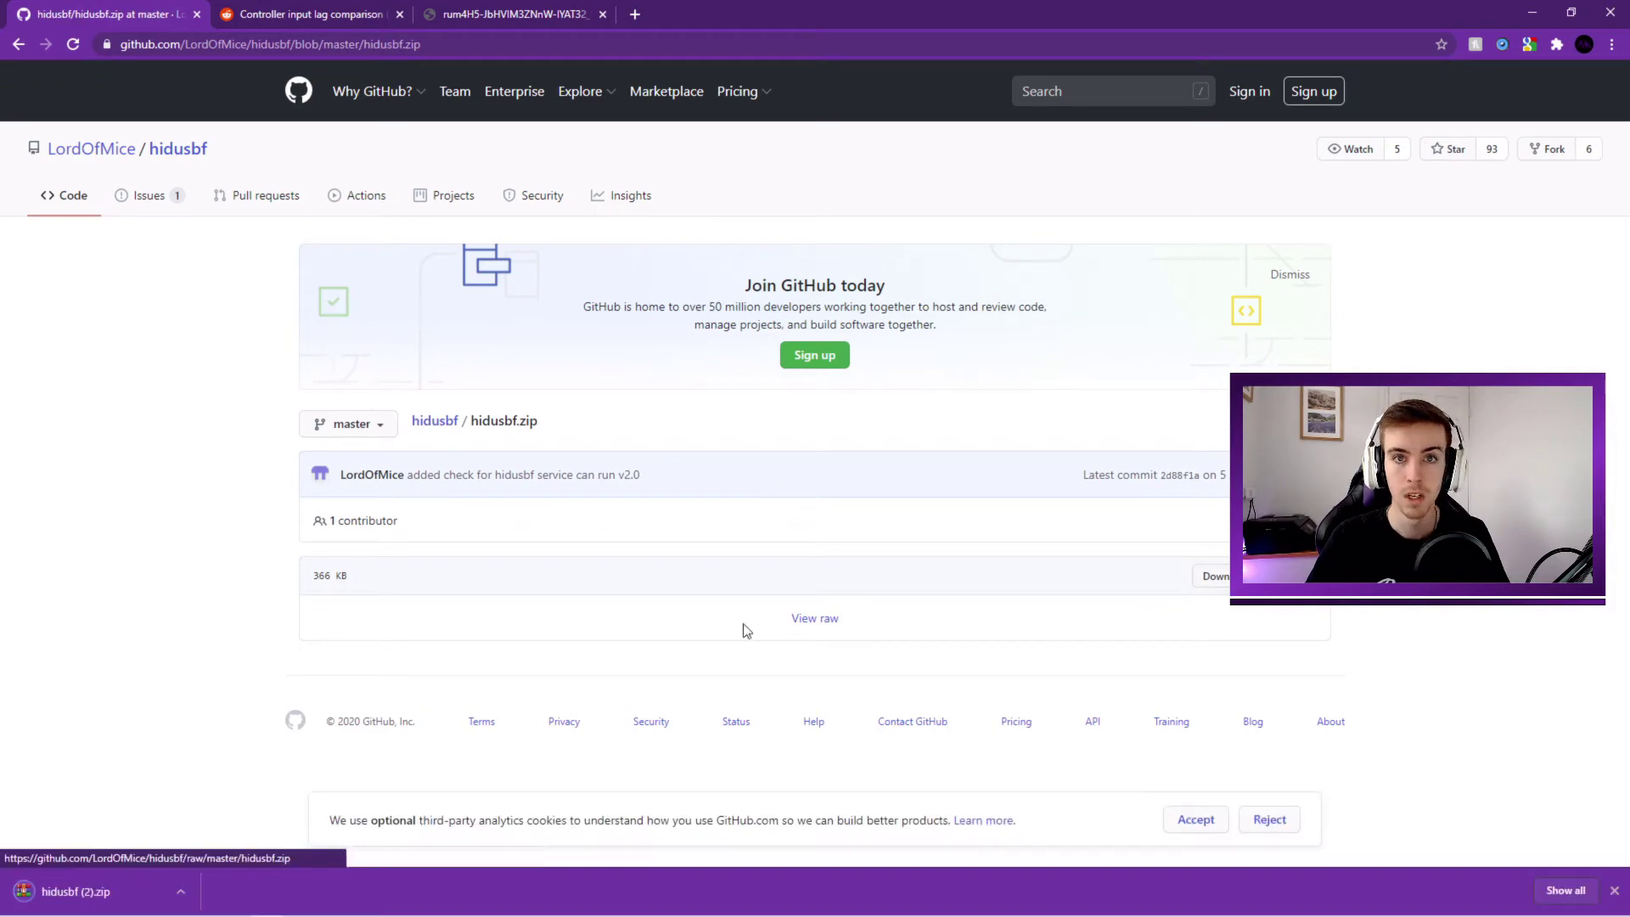
click(181, 890)
click(237, 782)
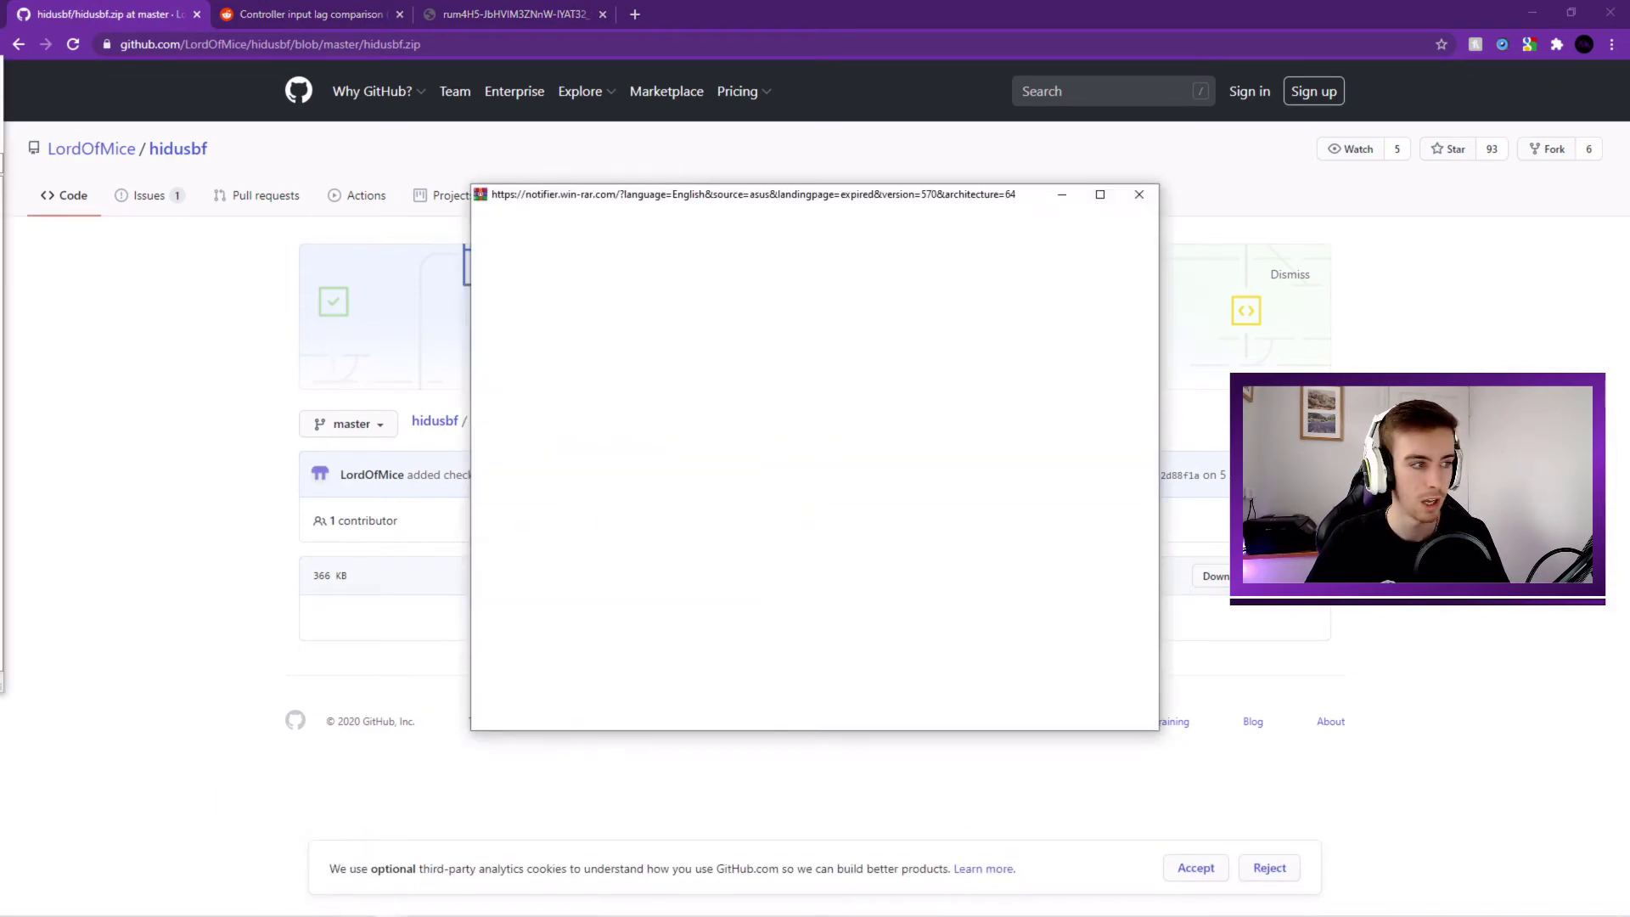
click(745, 430)
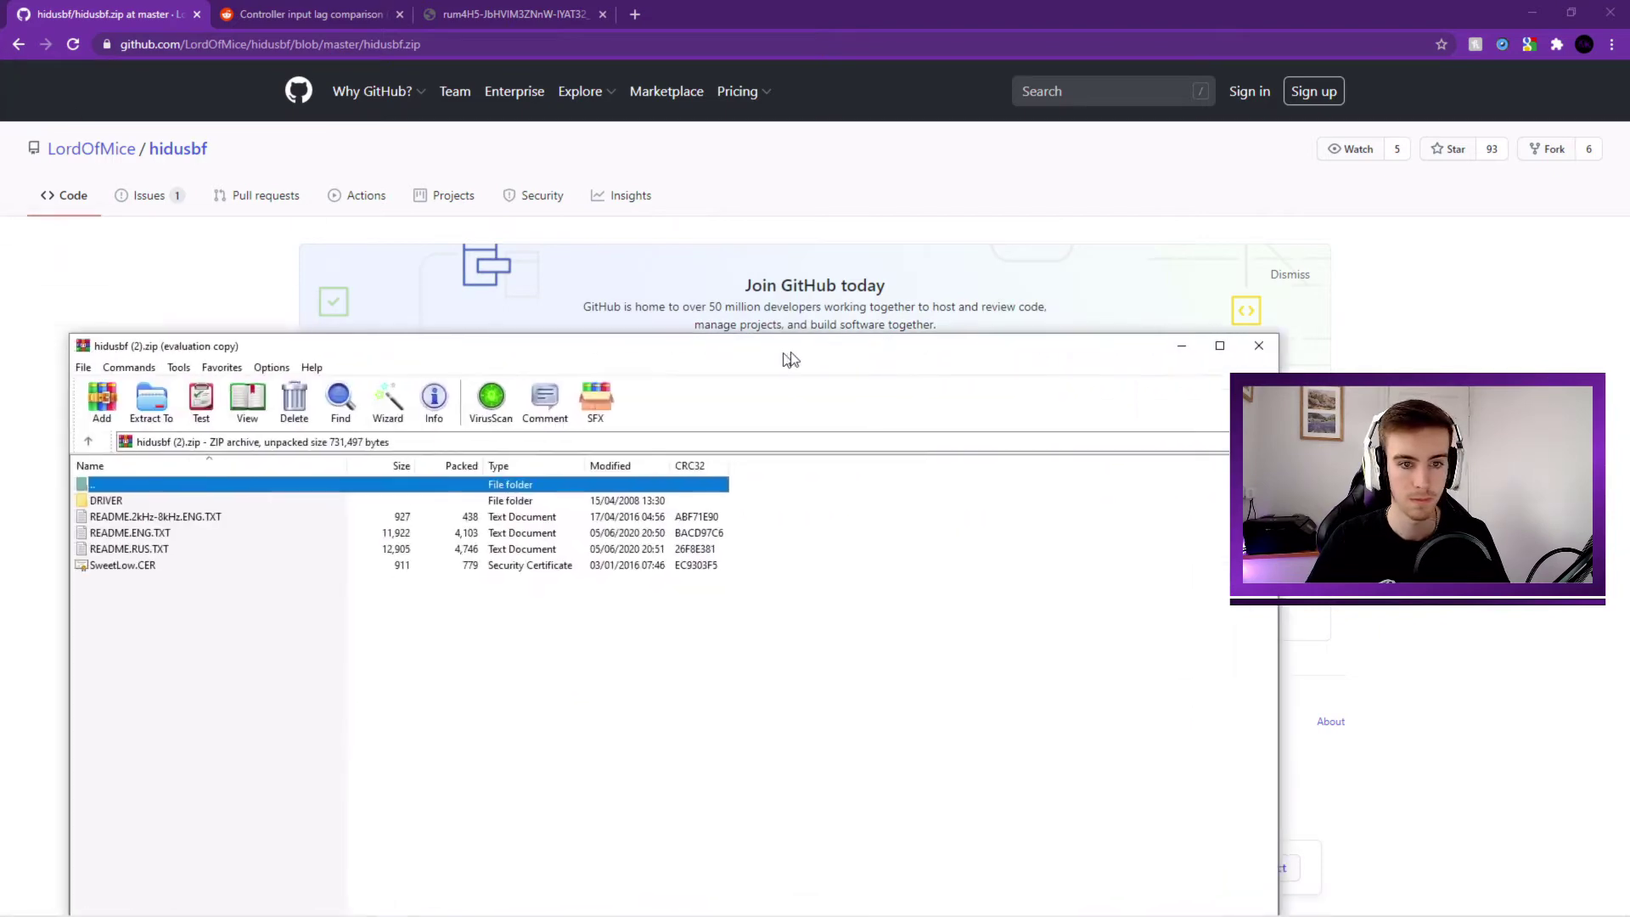
- Open the COD SSD (S:) drive in File Explorer, snapped side by side with WinRAR
drag(787, 339, 836, 2)
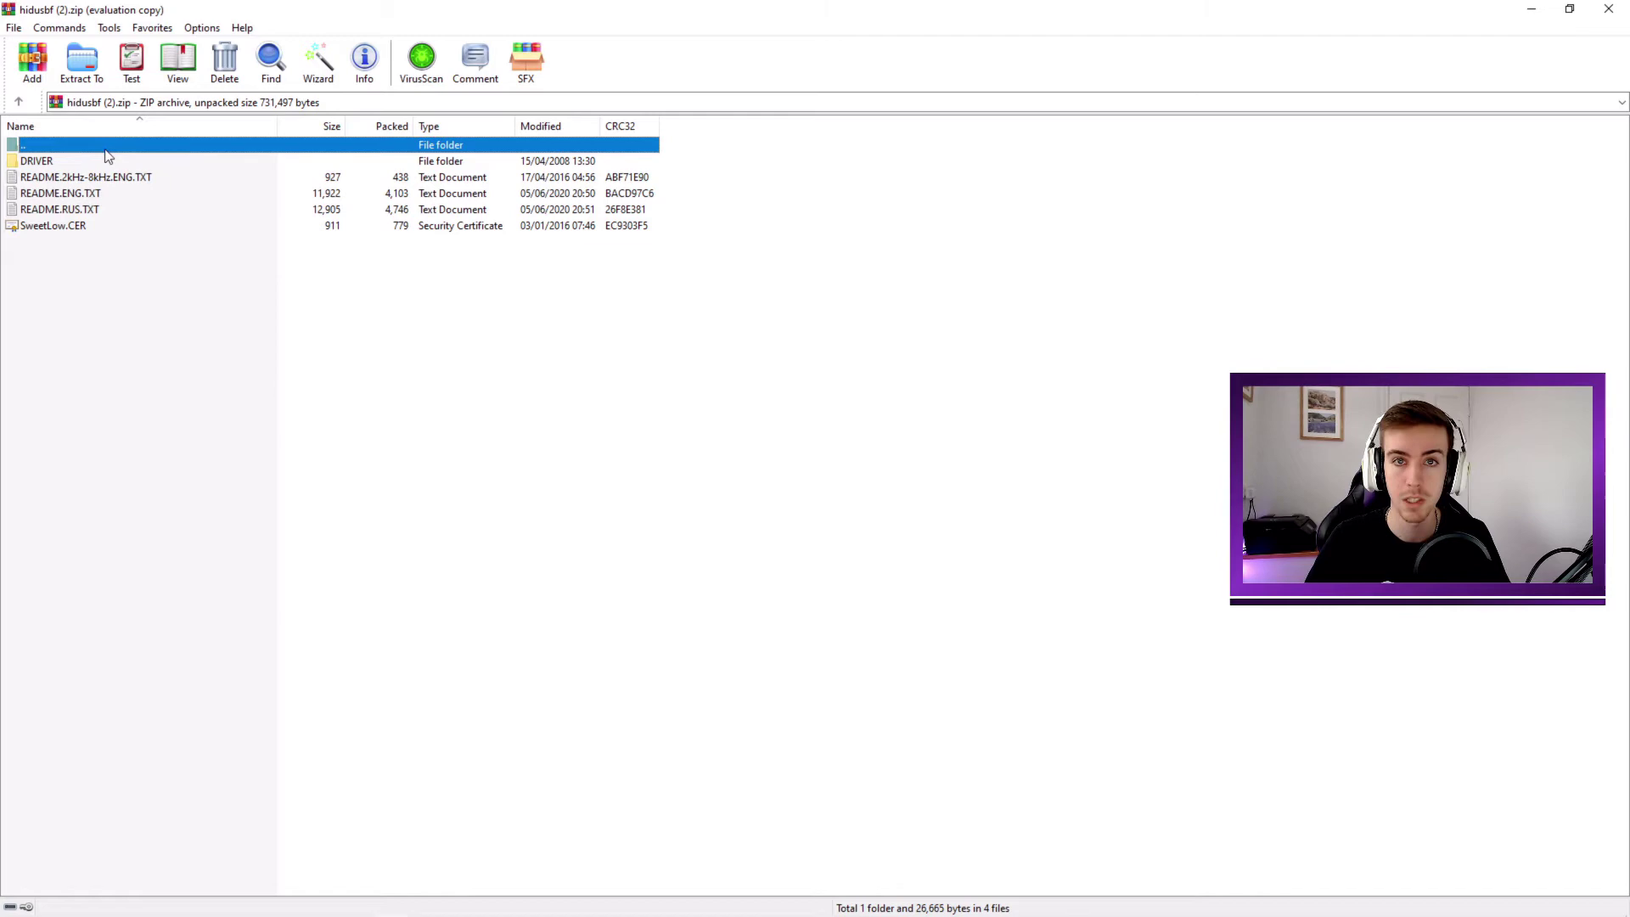
click(176, 905)
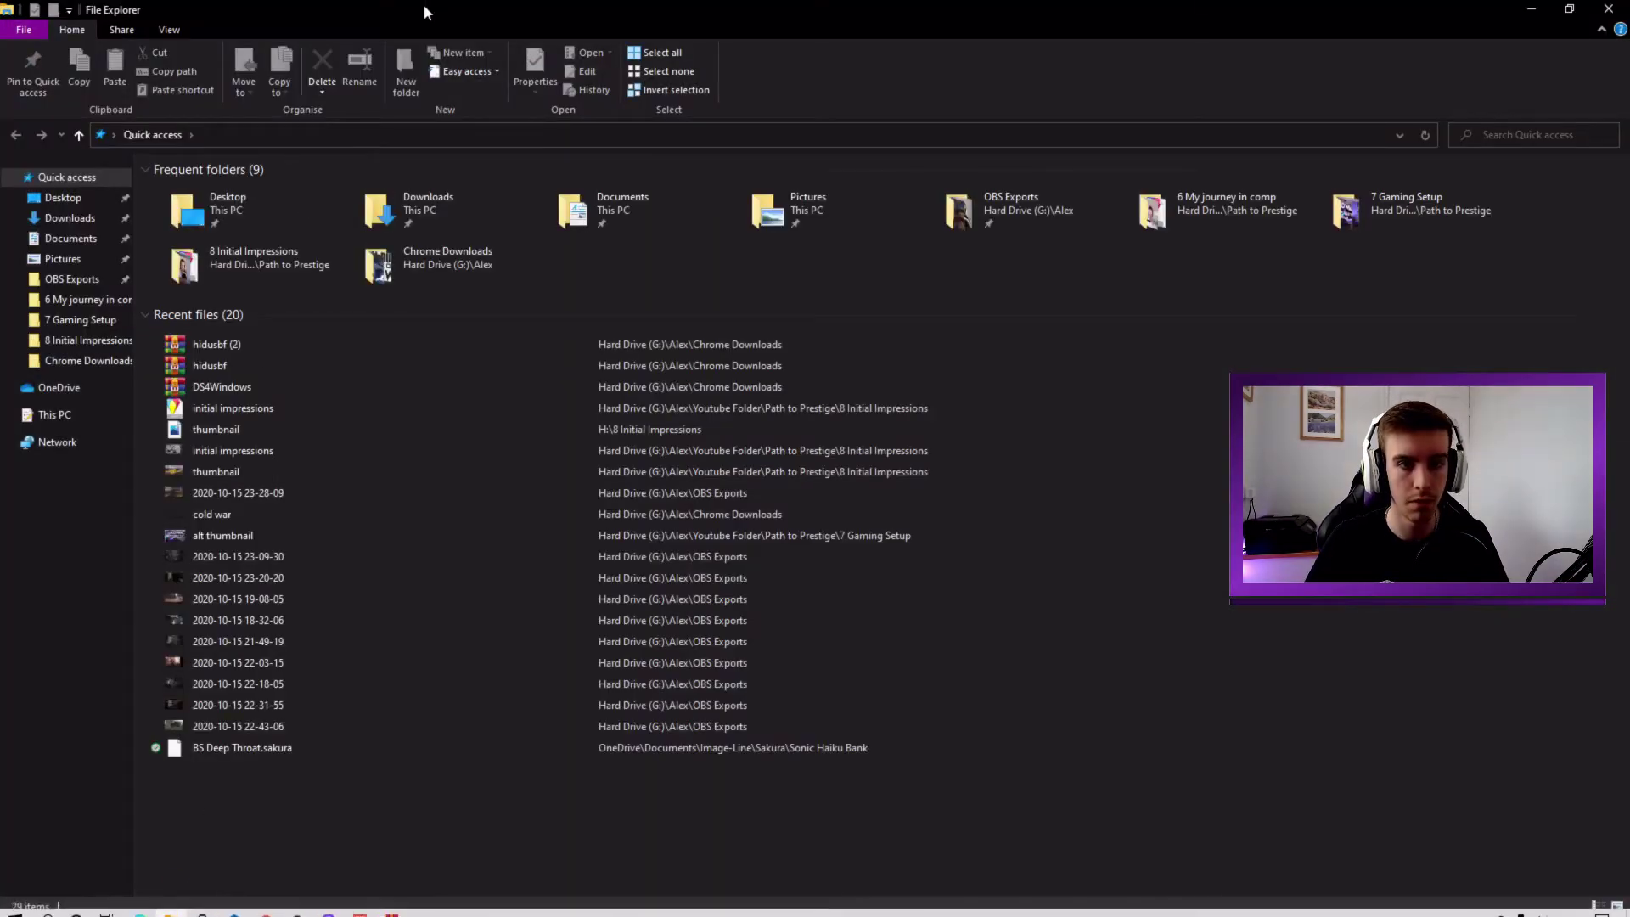
drag(429, 11, 831, 287)
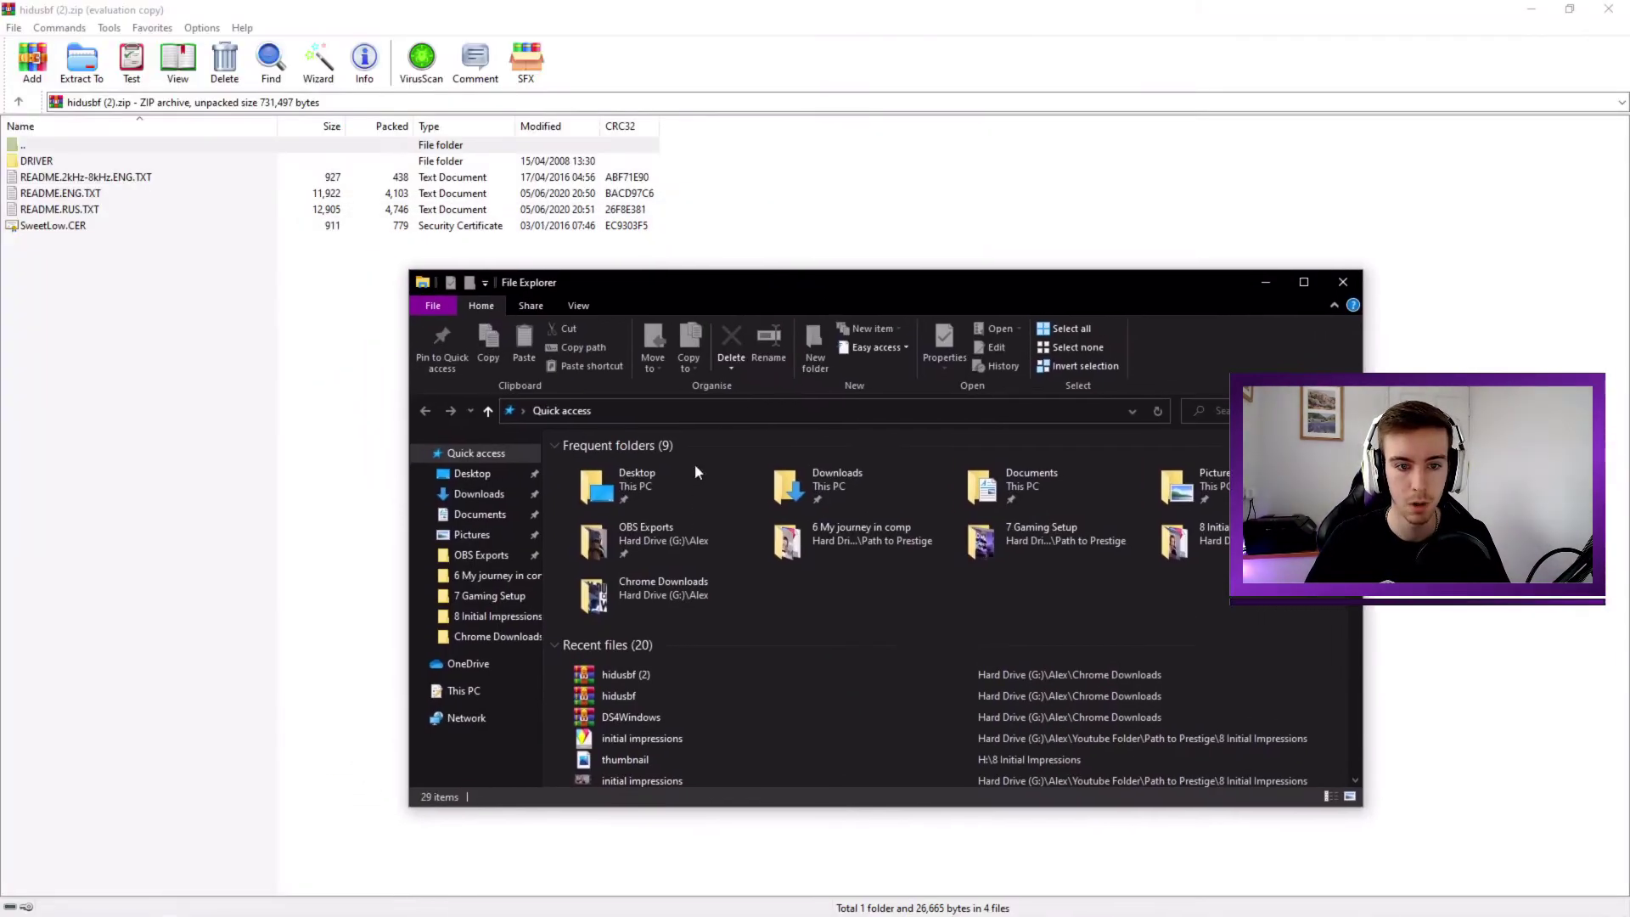
click(476, 691)
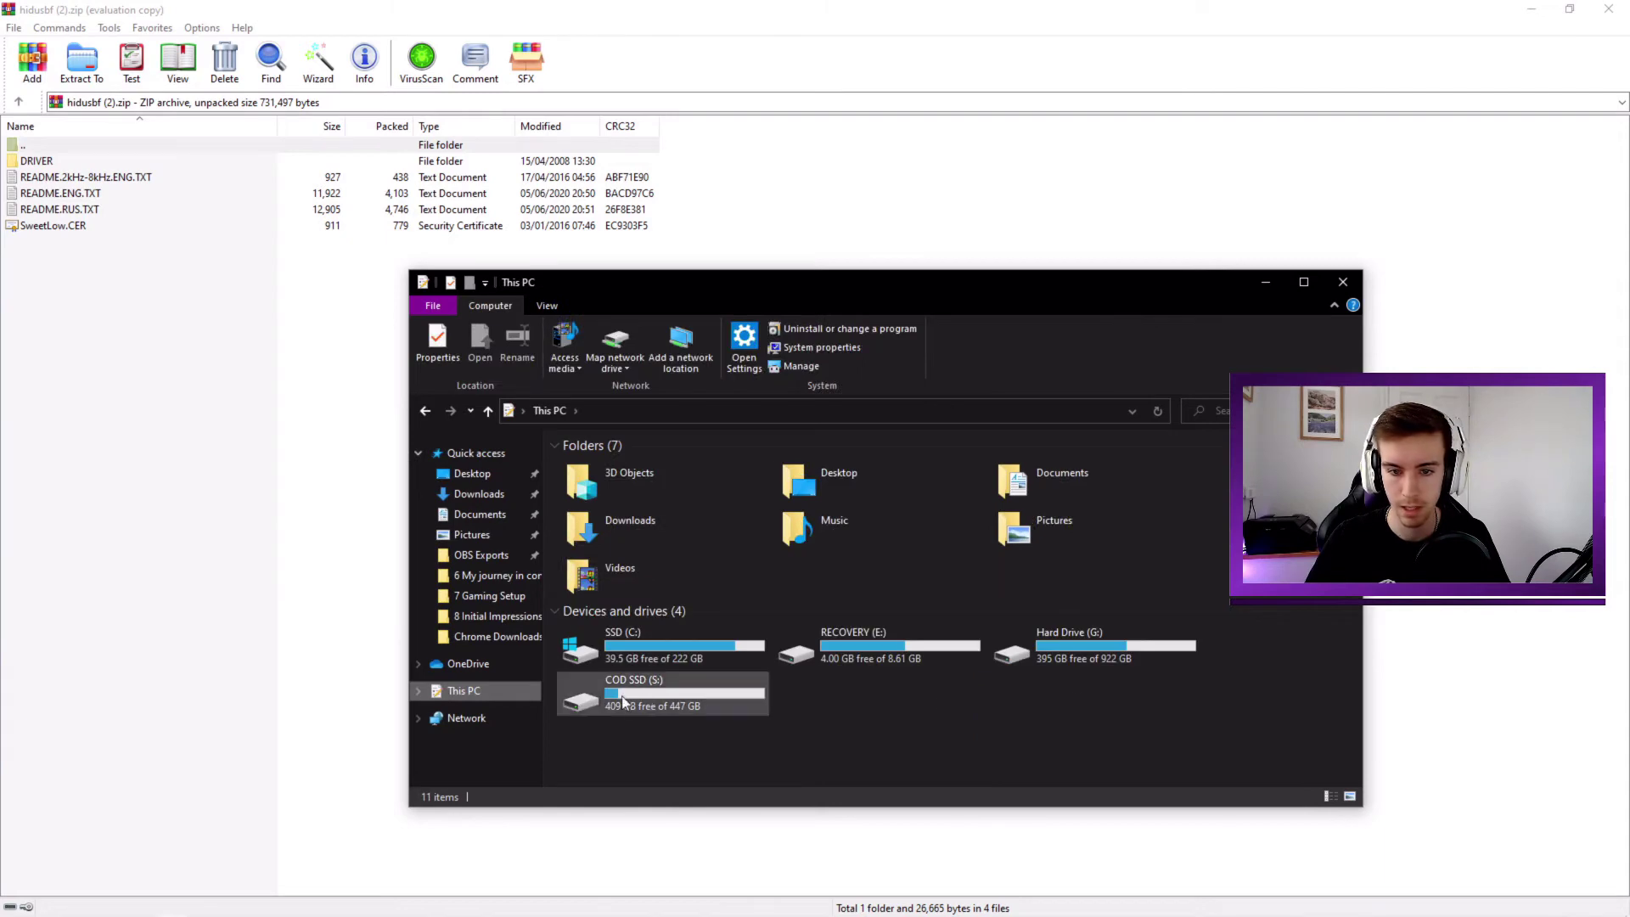
double_click(617, 695)
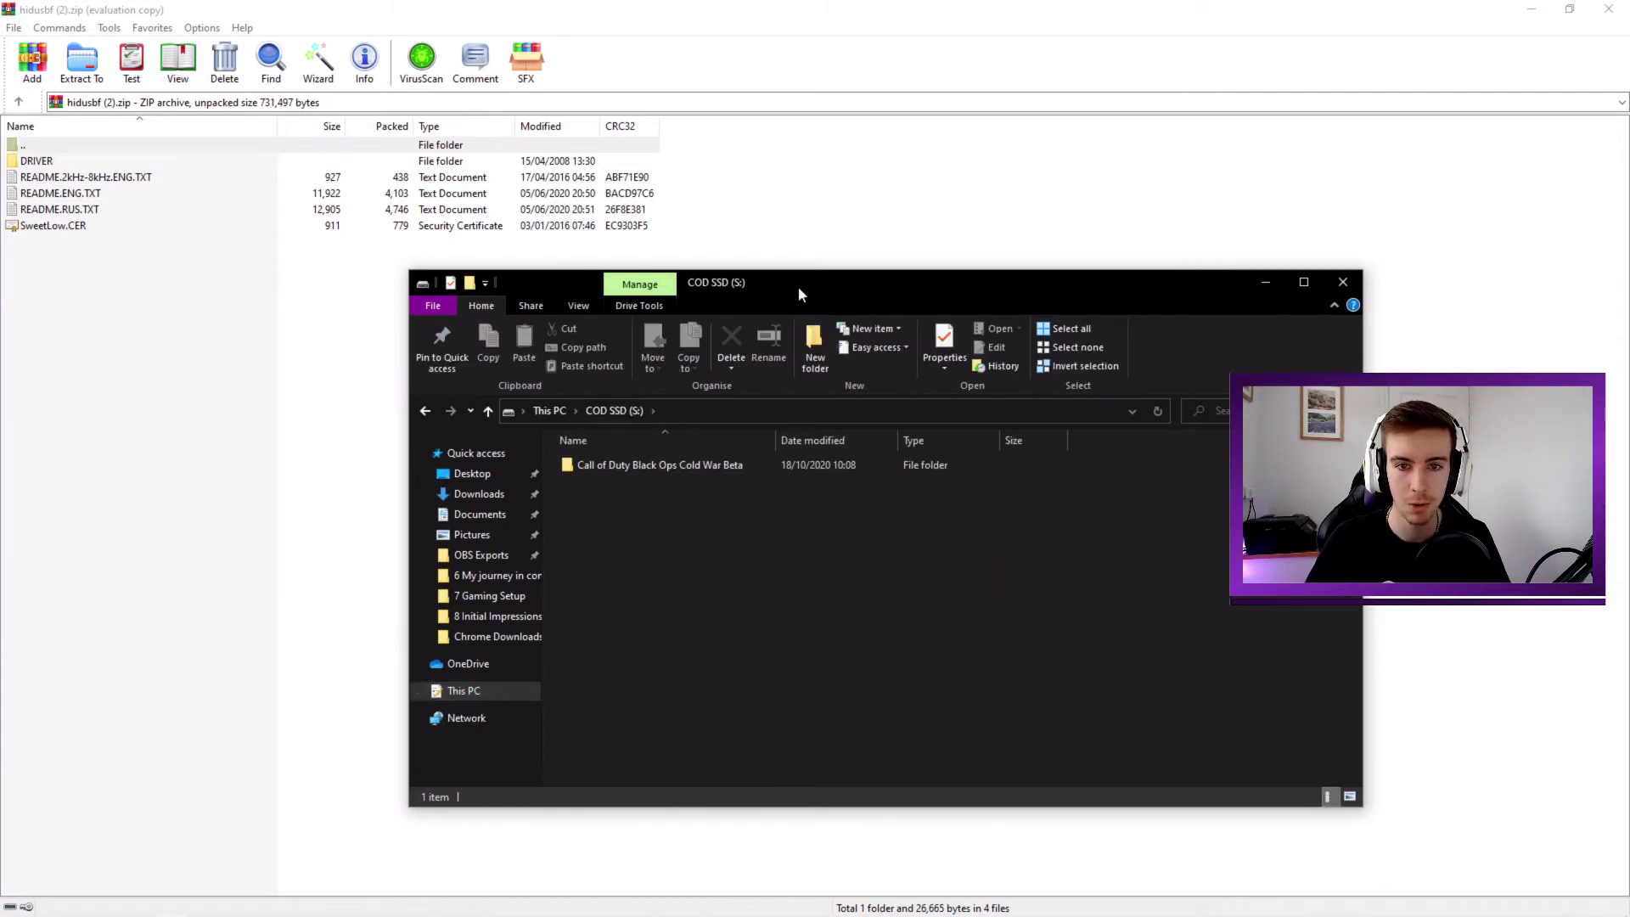
drag(798, 287, 1625, 272)
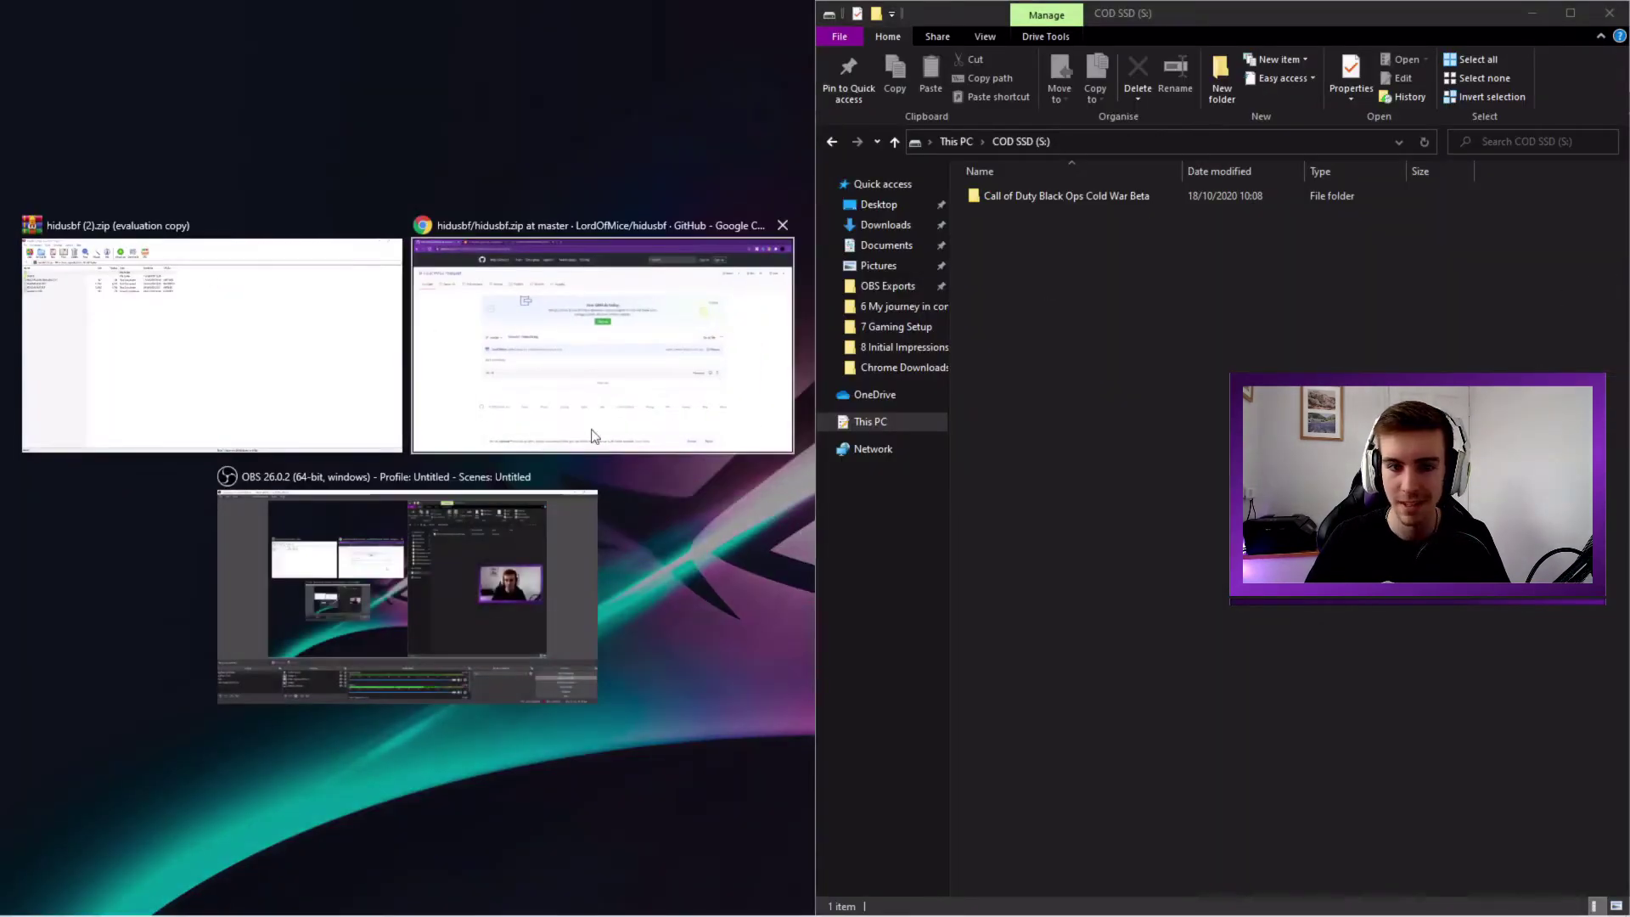
click(280, 353)
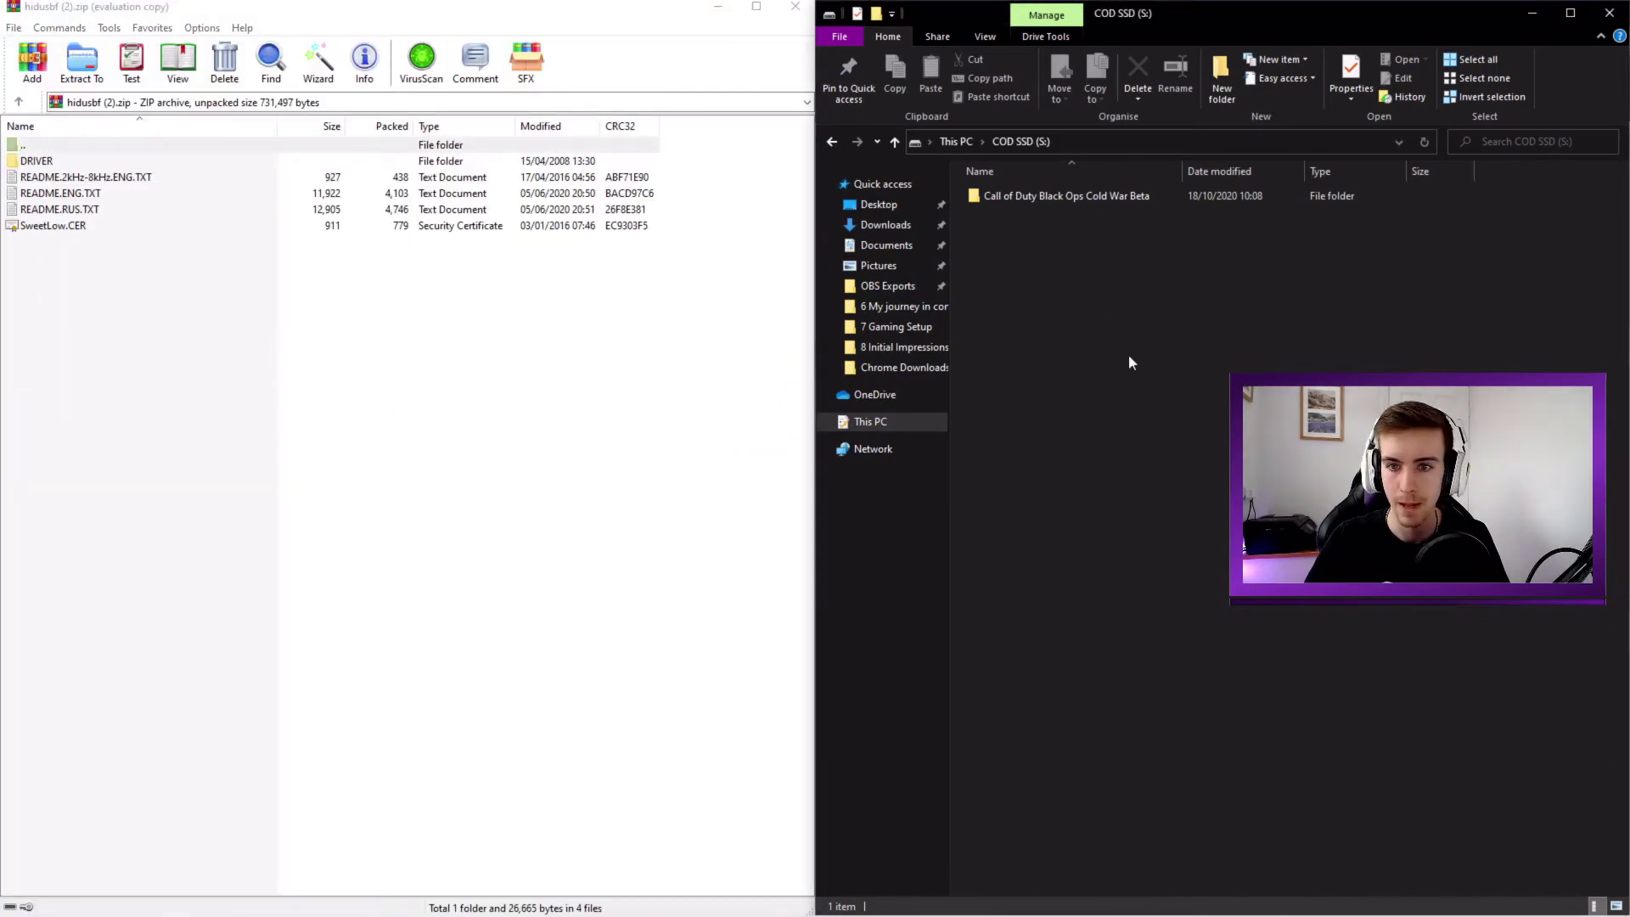
- Create a 'Controller Optimisation' folder on S:, drag the archive contents into it, and close WinRAR
right_click(1103, 298)
mouse_move(1142, 526)
click(1341, 535)
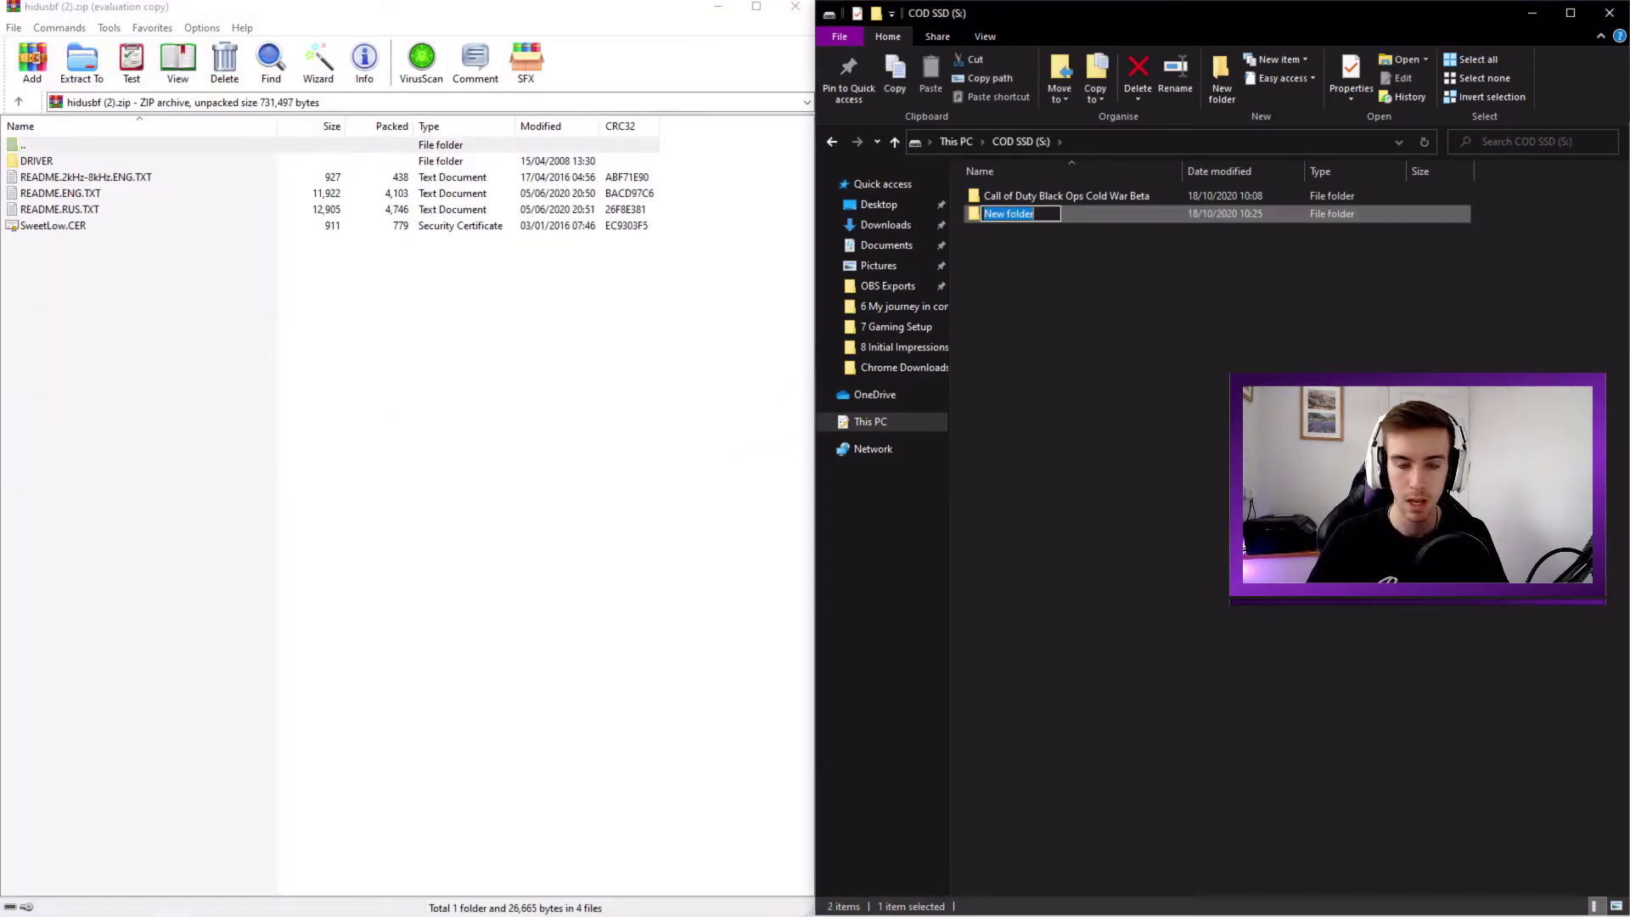
text(Controller Optimisation)
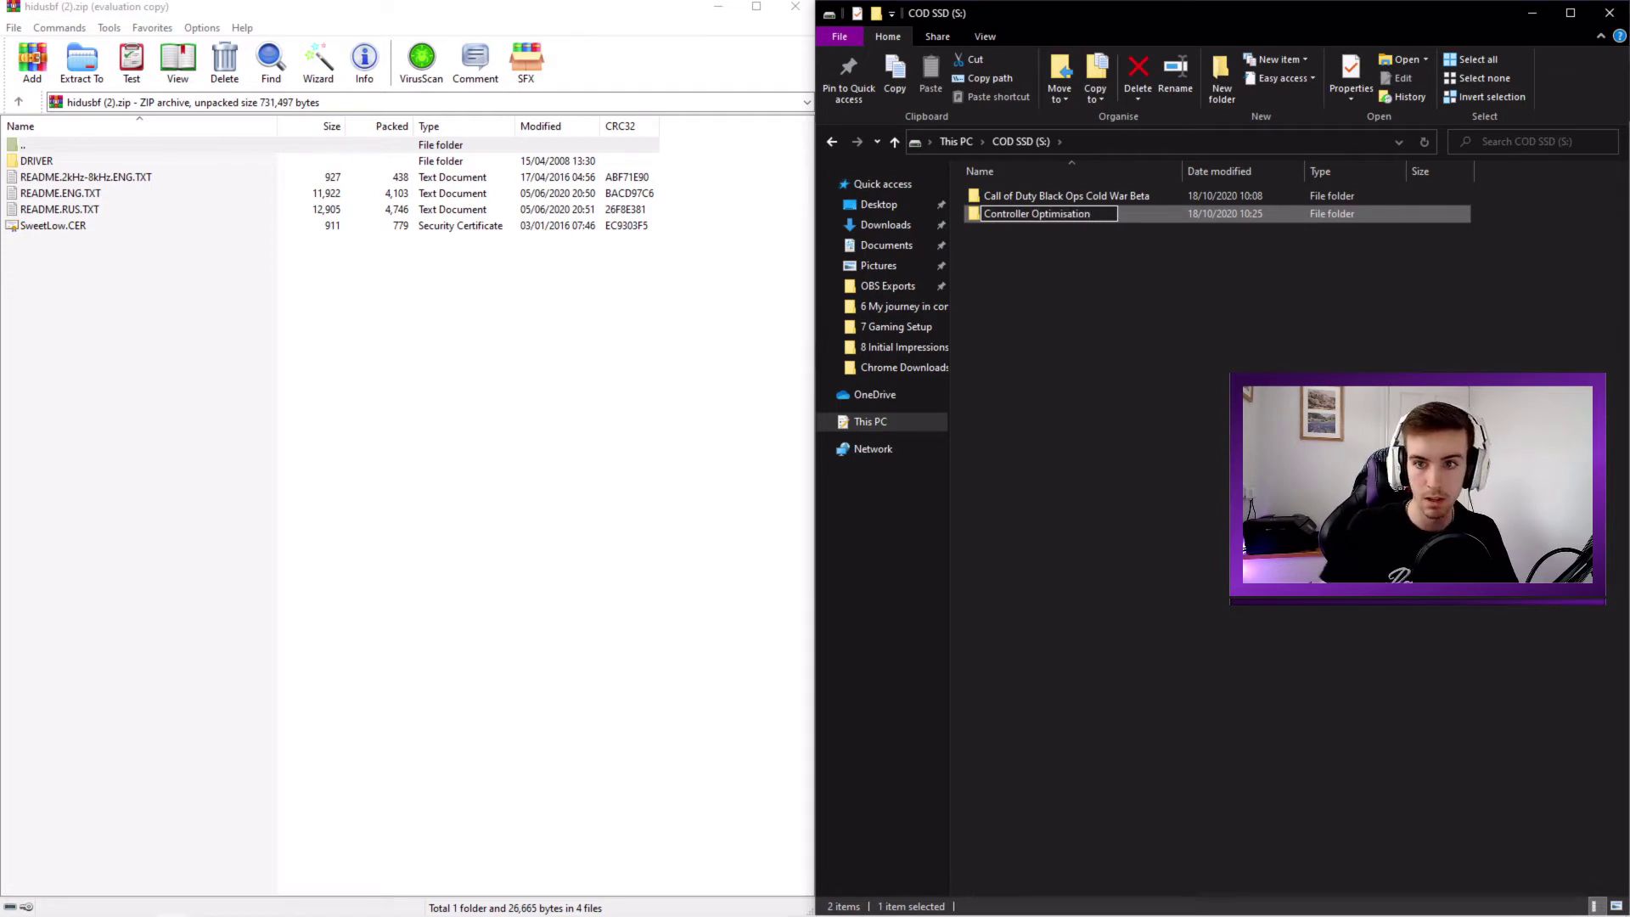
key(Return)
drag(47, 244, 1067, 219)
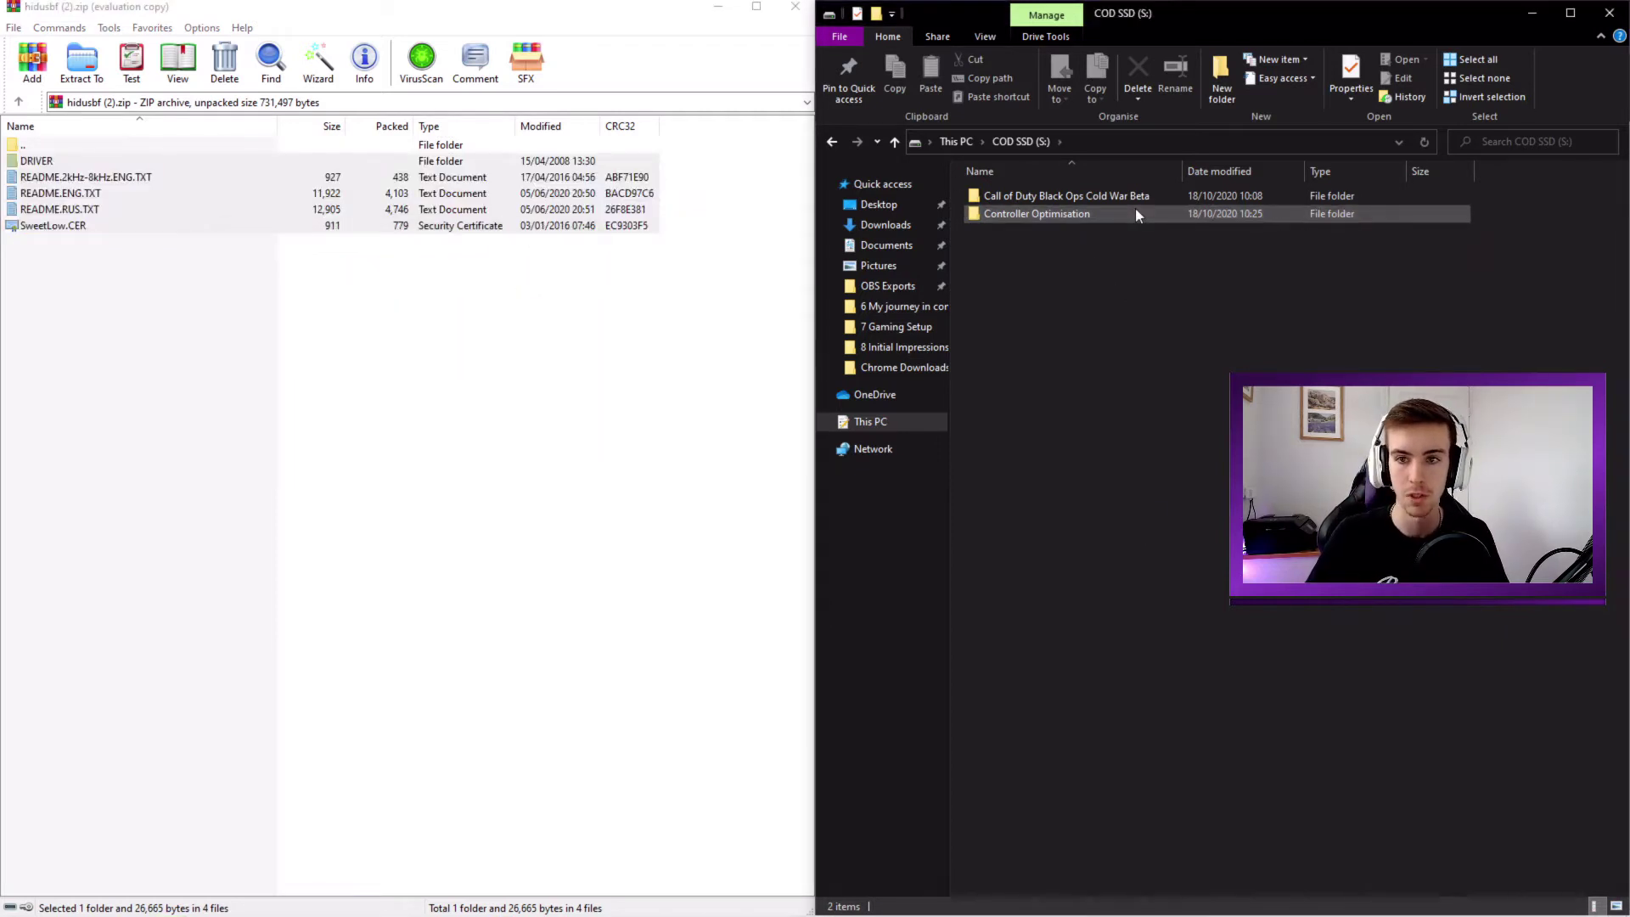
click(795, 6)
drag(1211, 8, 1057, 9)
- Run Setup from Controller Optimisation\DRIVER in a maximized File Explorer
double_click(1057, 9)
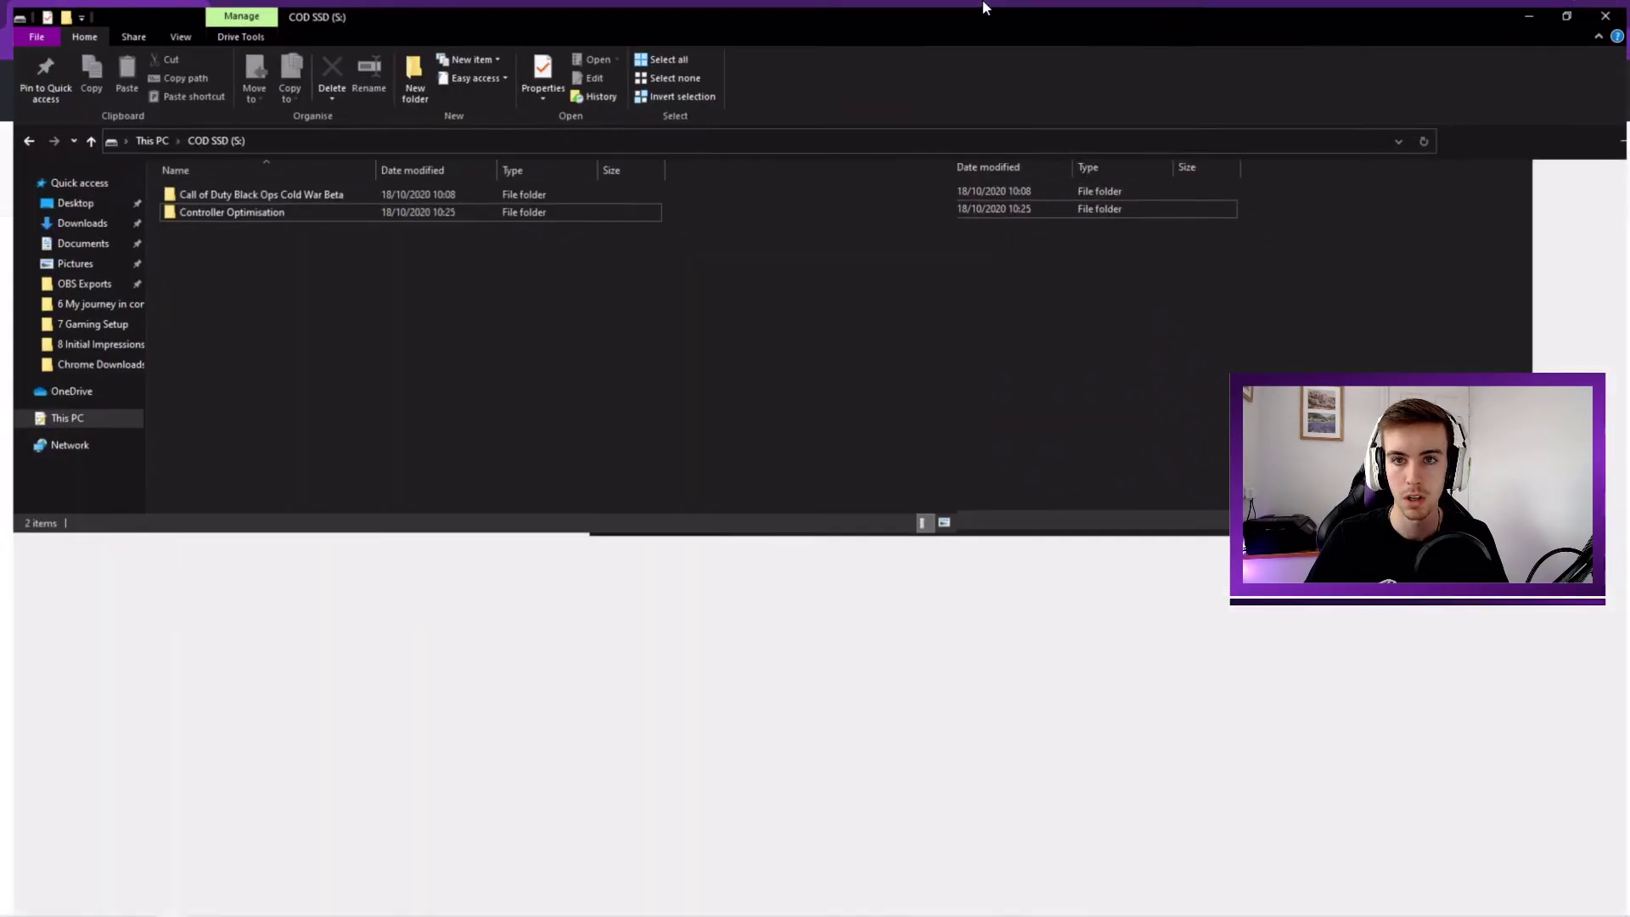
double_click(227, 209)
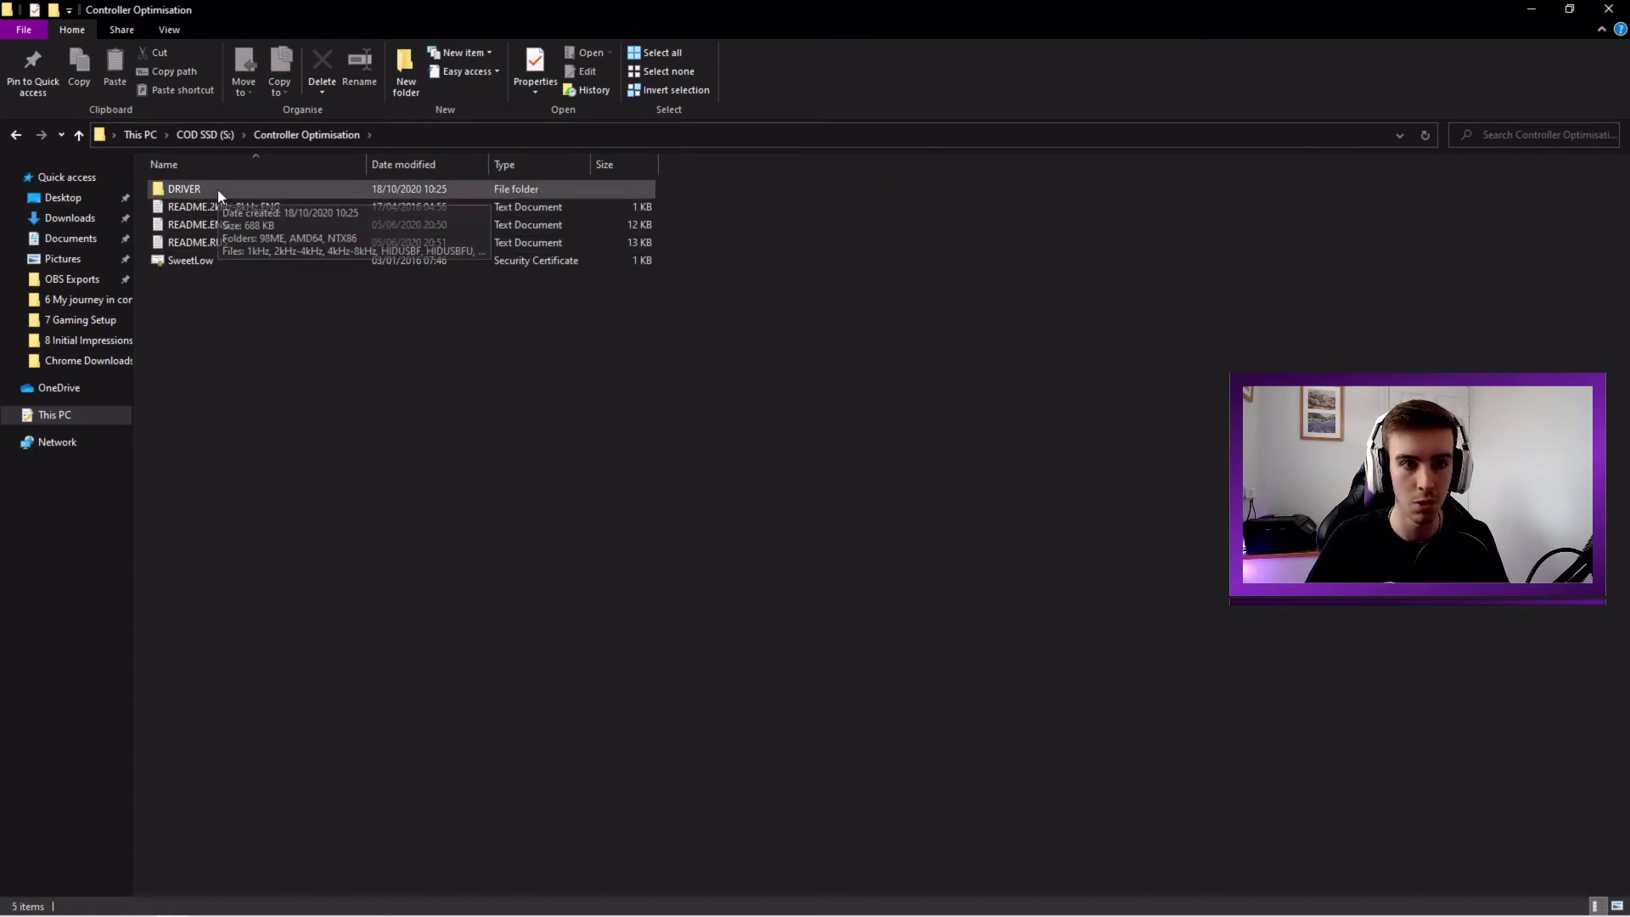
double_click(218, 190)
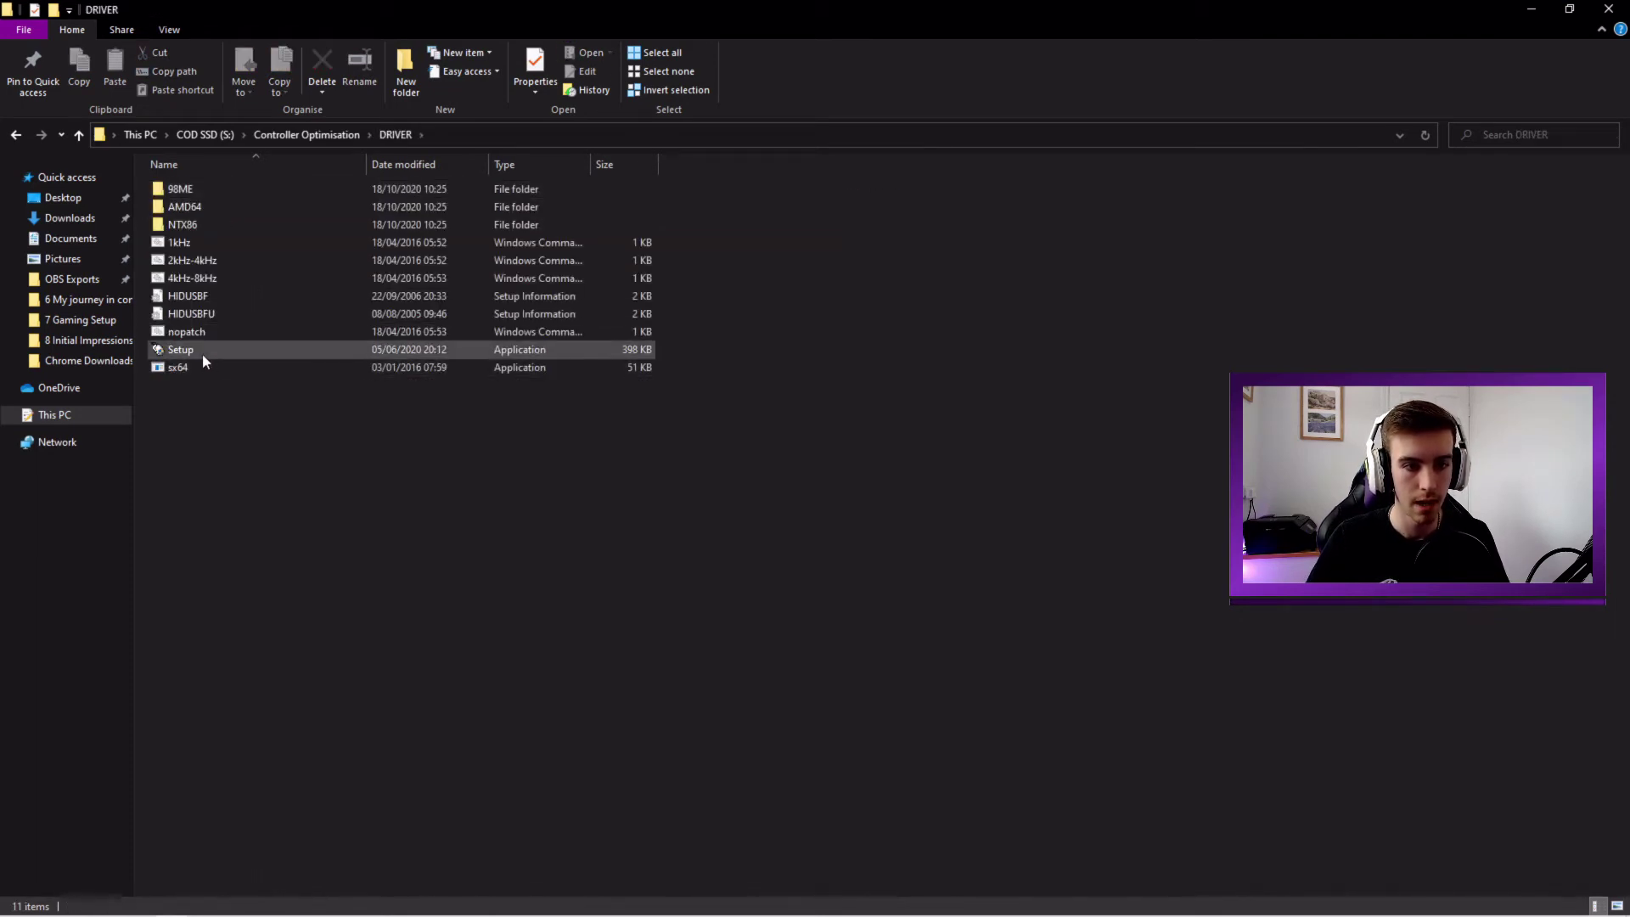
double_click(197, 350)
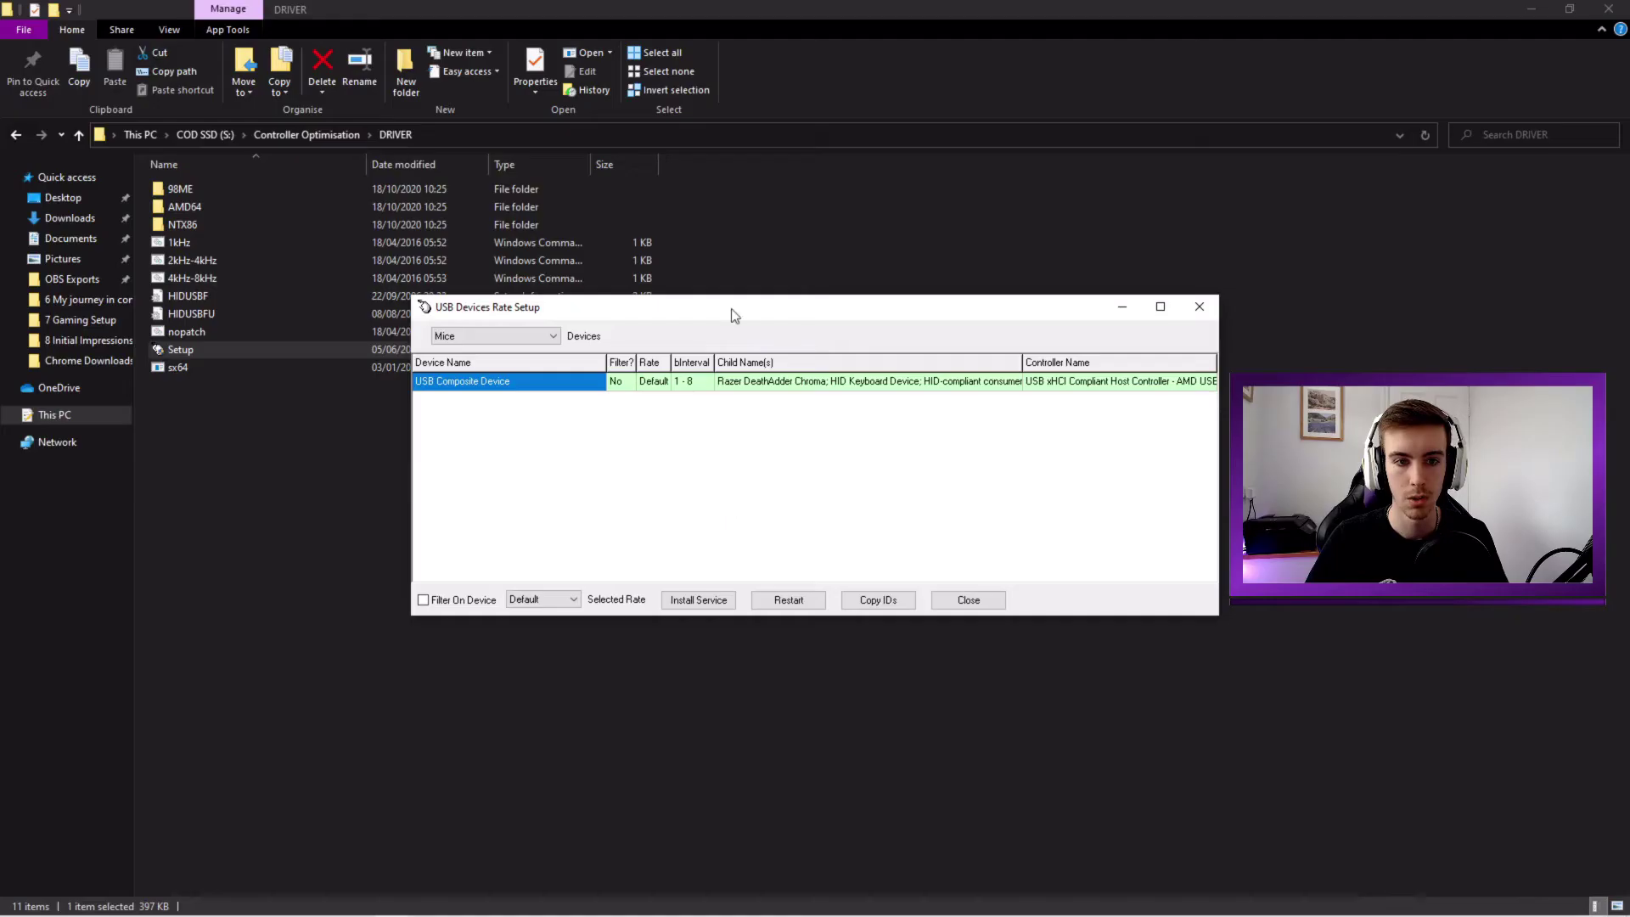
- Switch the device-type list to All so the Xbox One Controller appears
drag(740, 307, 754, 253)
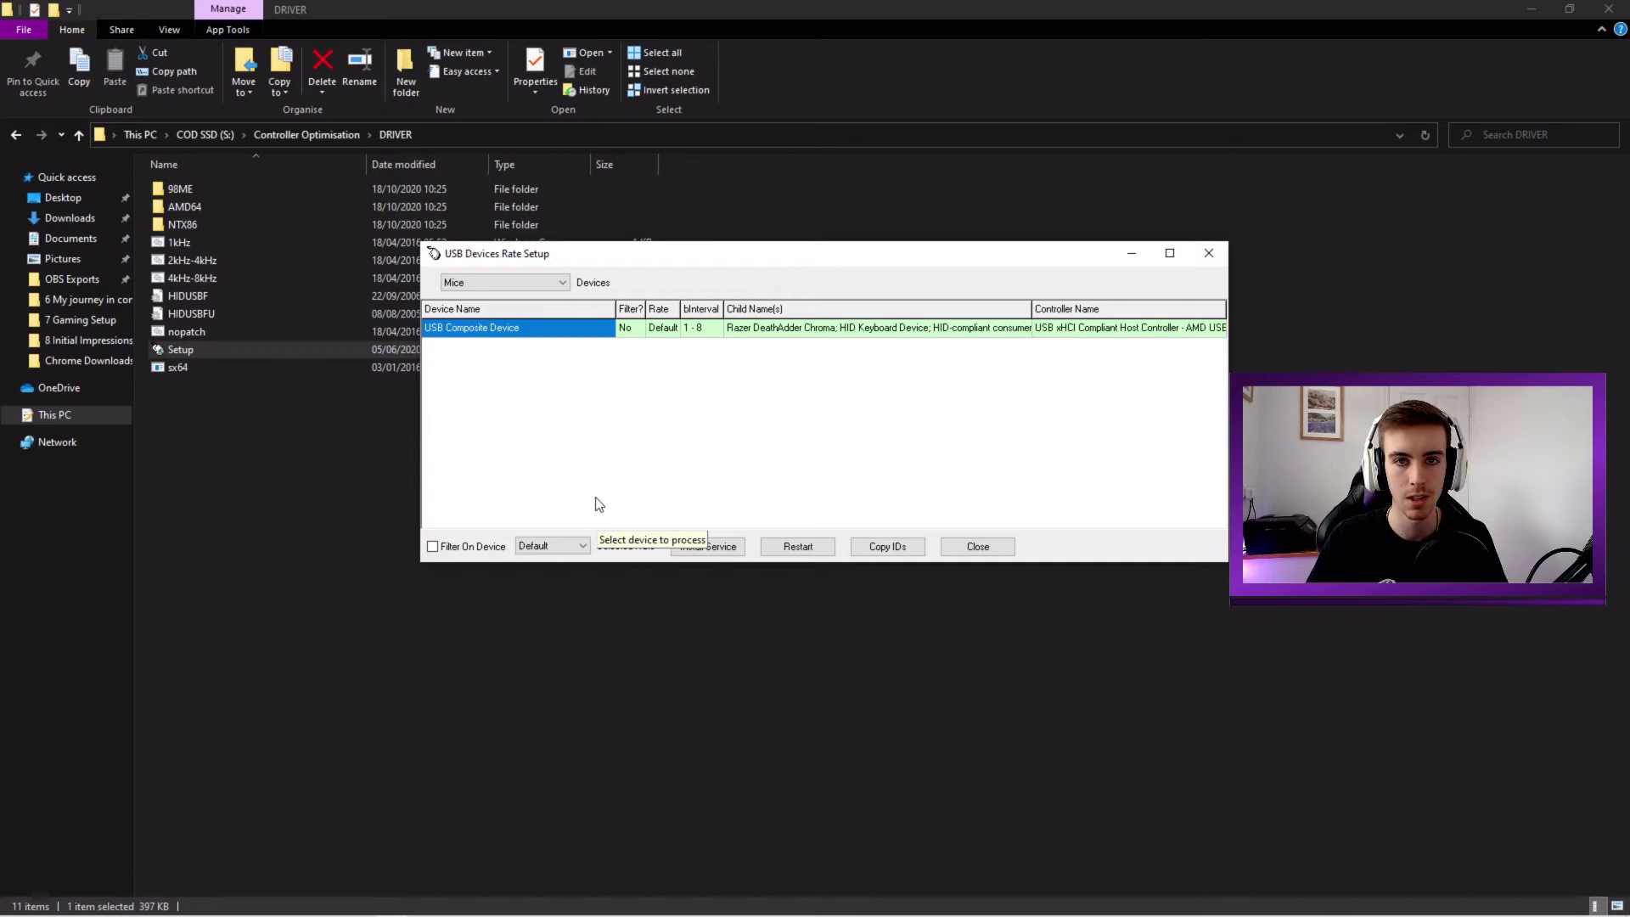
click(561, 286)
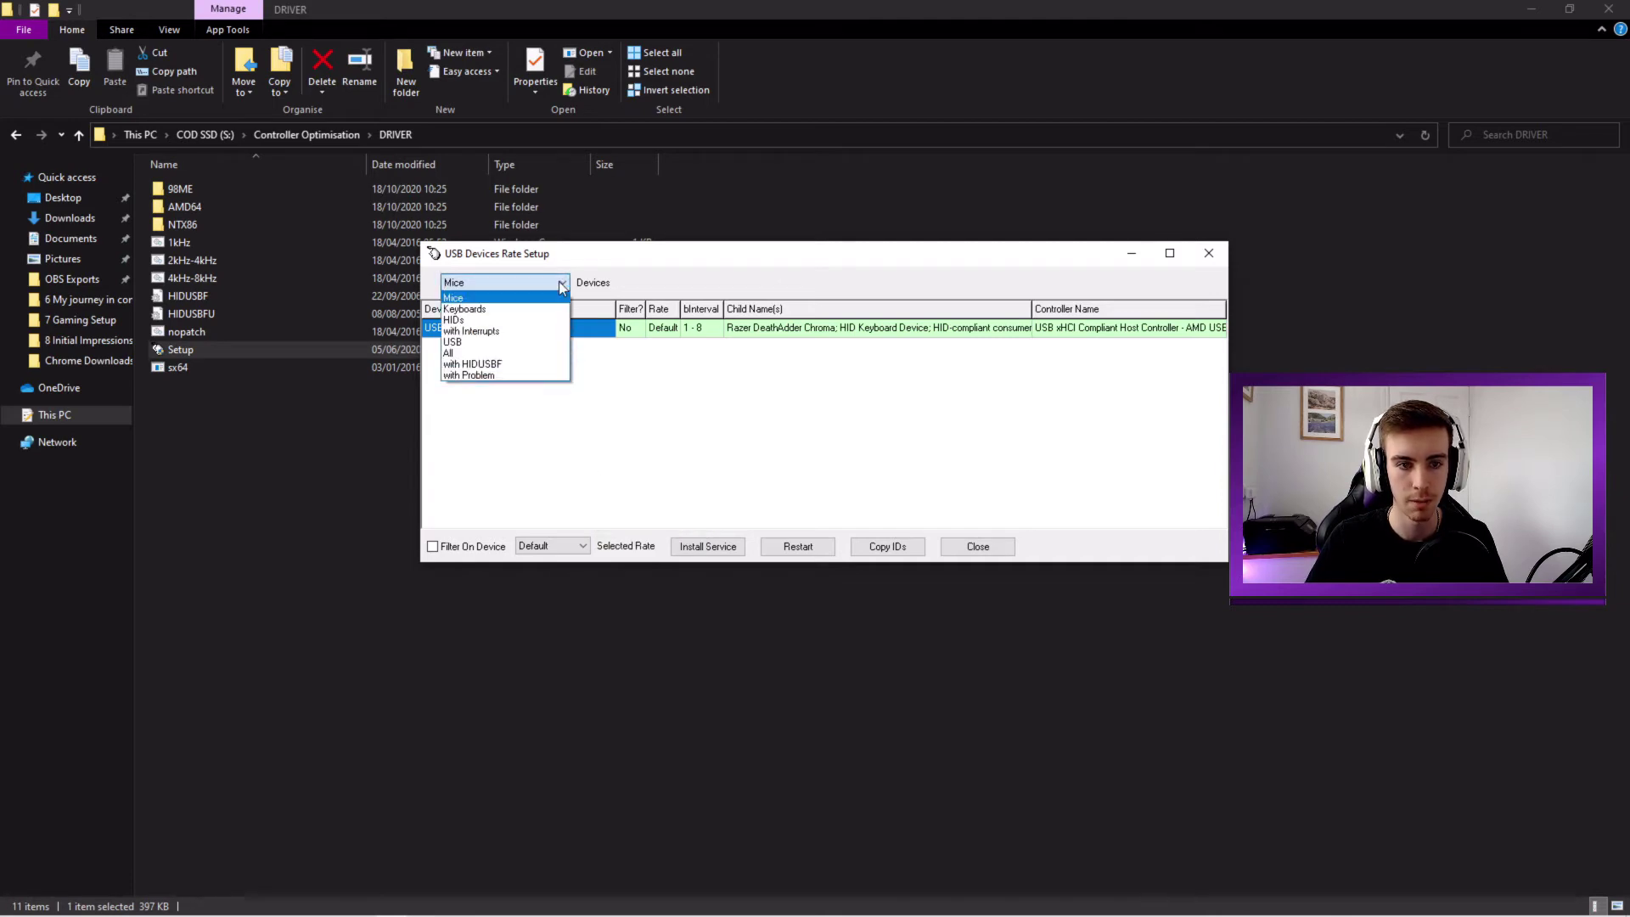
click(464, 353)
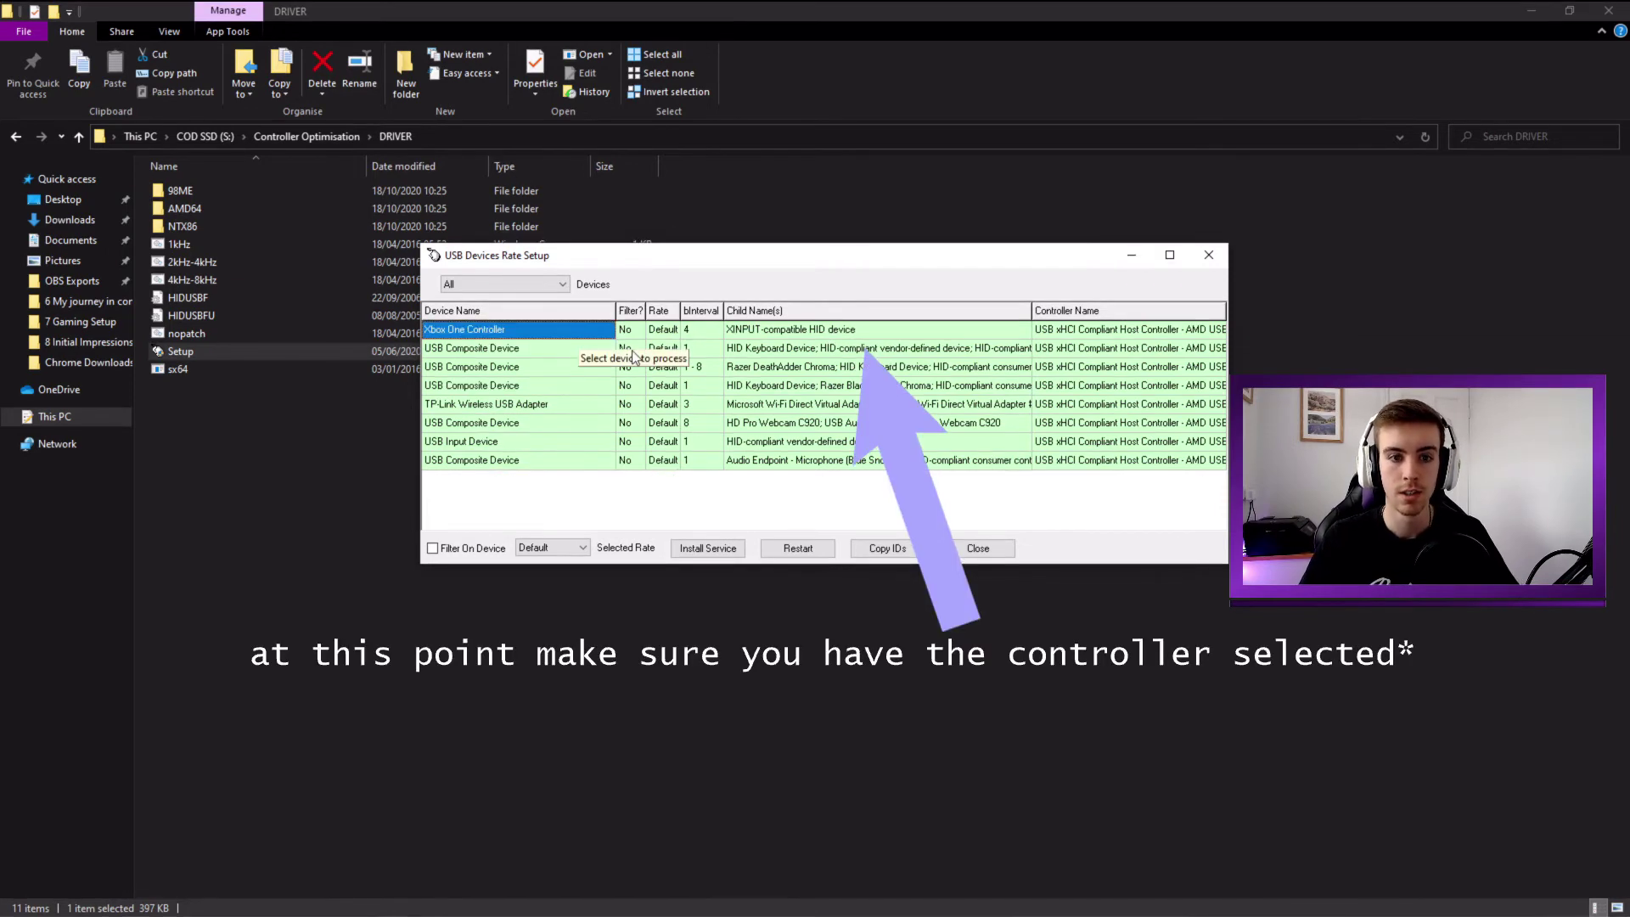
- Enable Filter On Device for the Xbox One Controller at rate 1000, then install the service
click(735, 322)
click(433, 548)
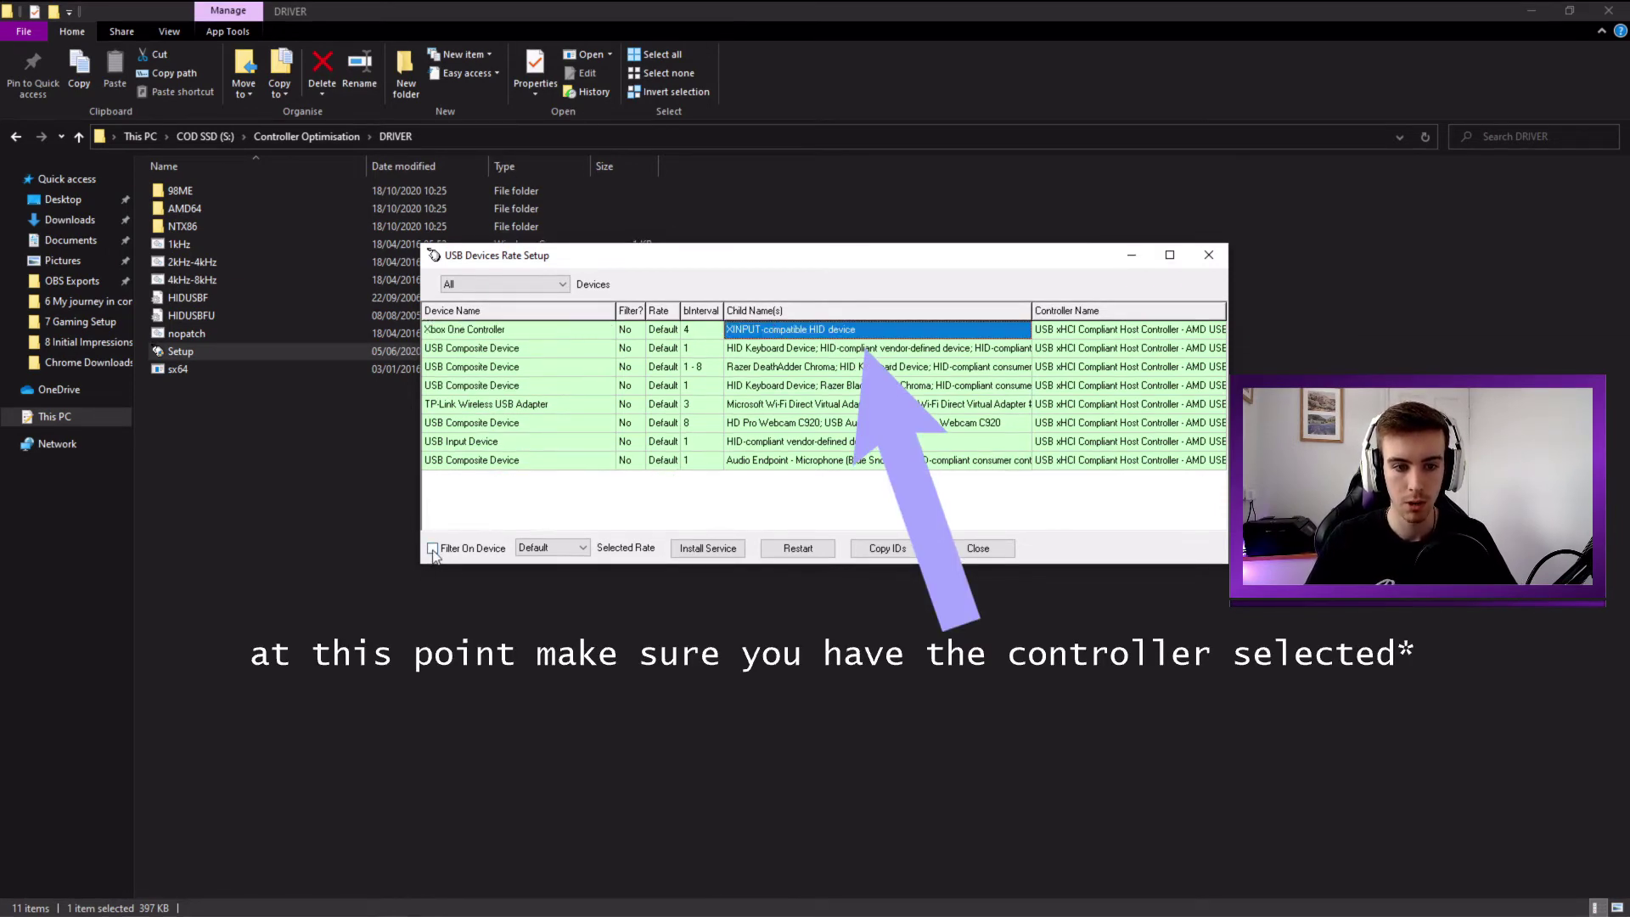
click(582, 548)
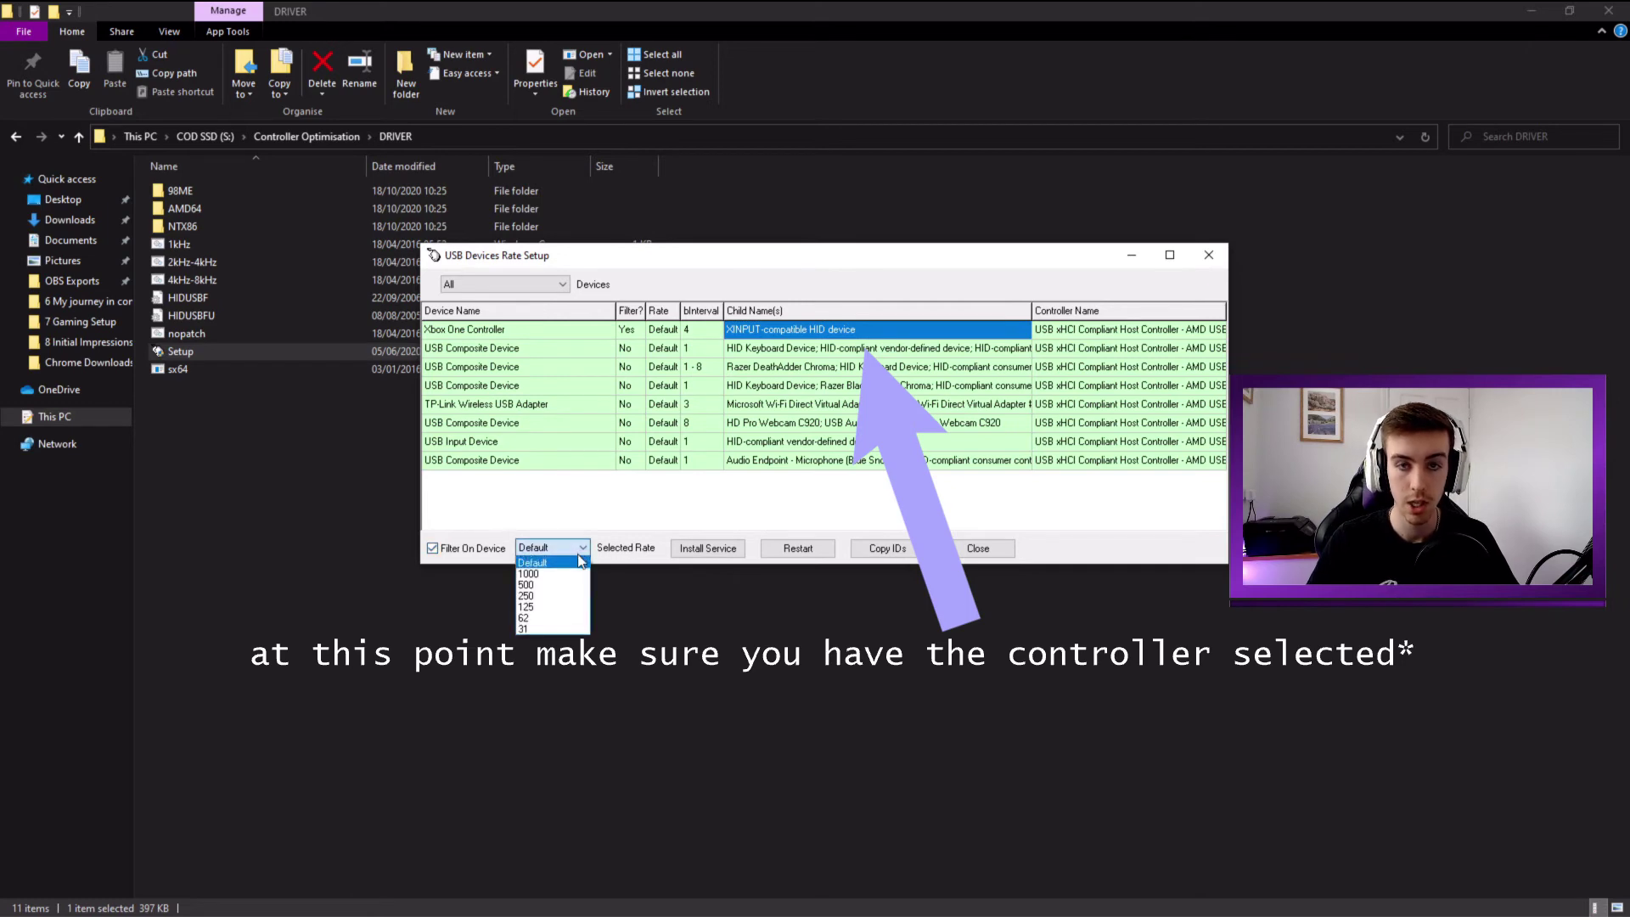
click(535, 574)
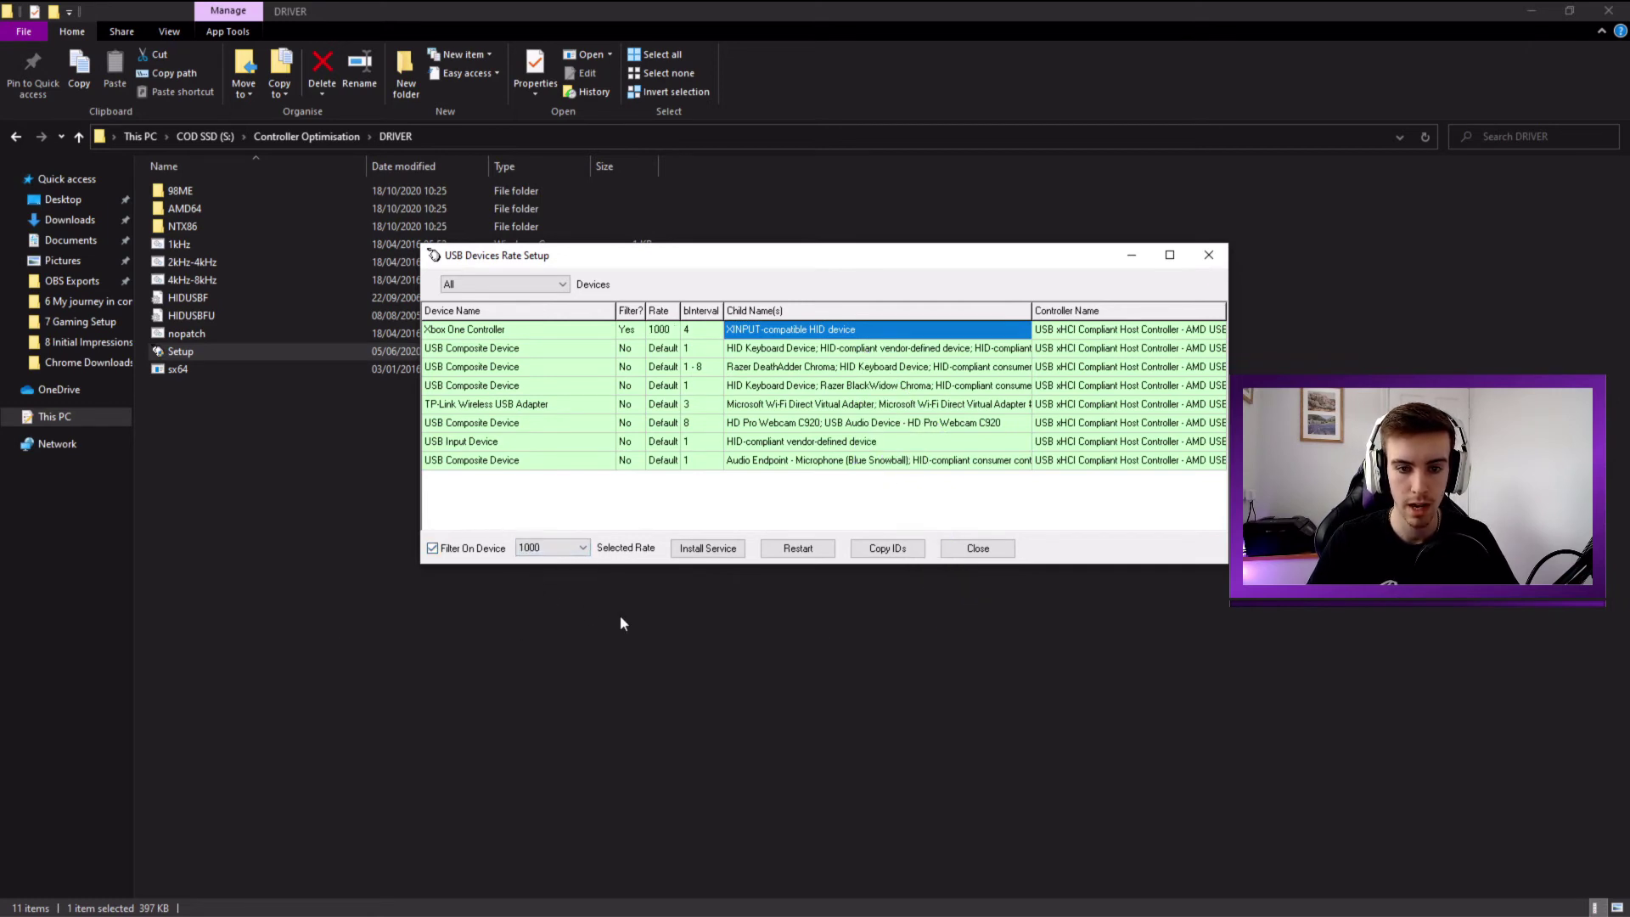
click(700, 552)
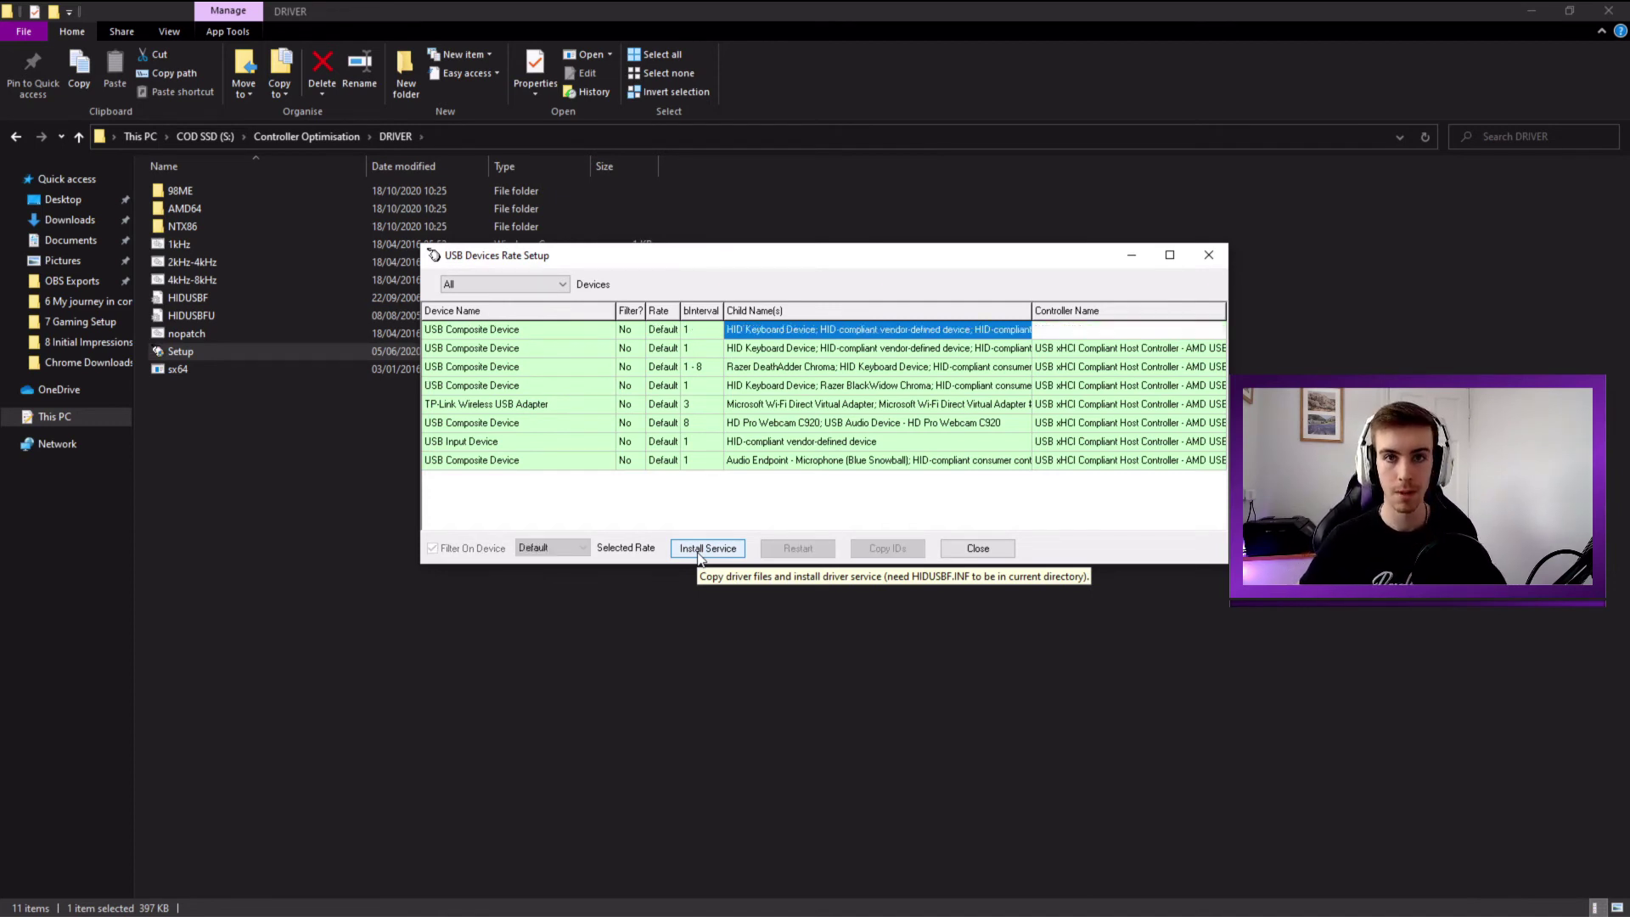
click(506, 329)
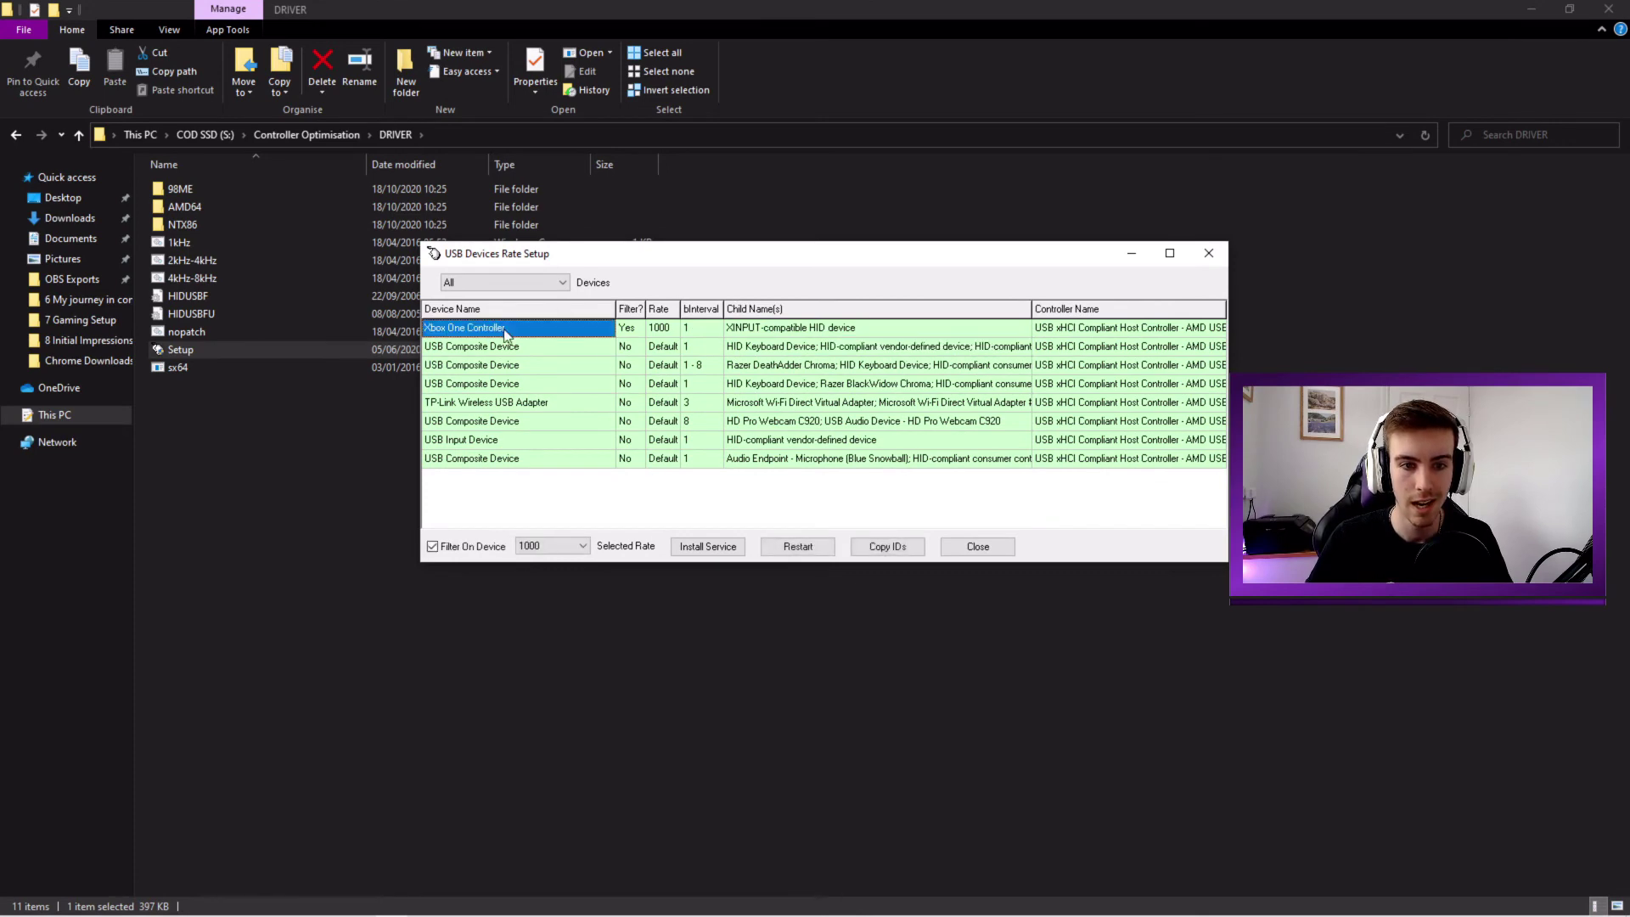
click(660, 329)
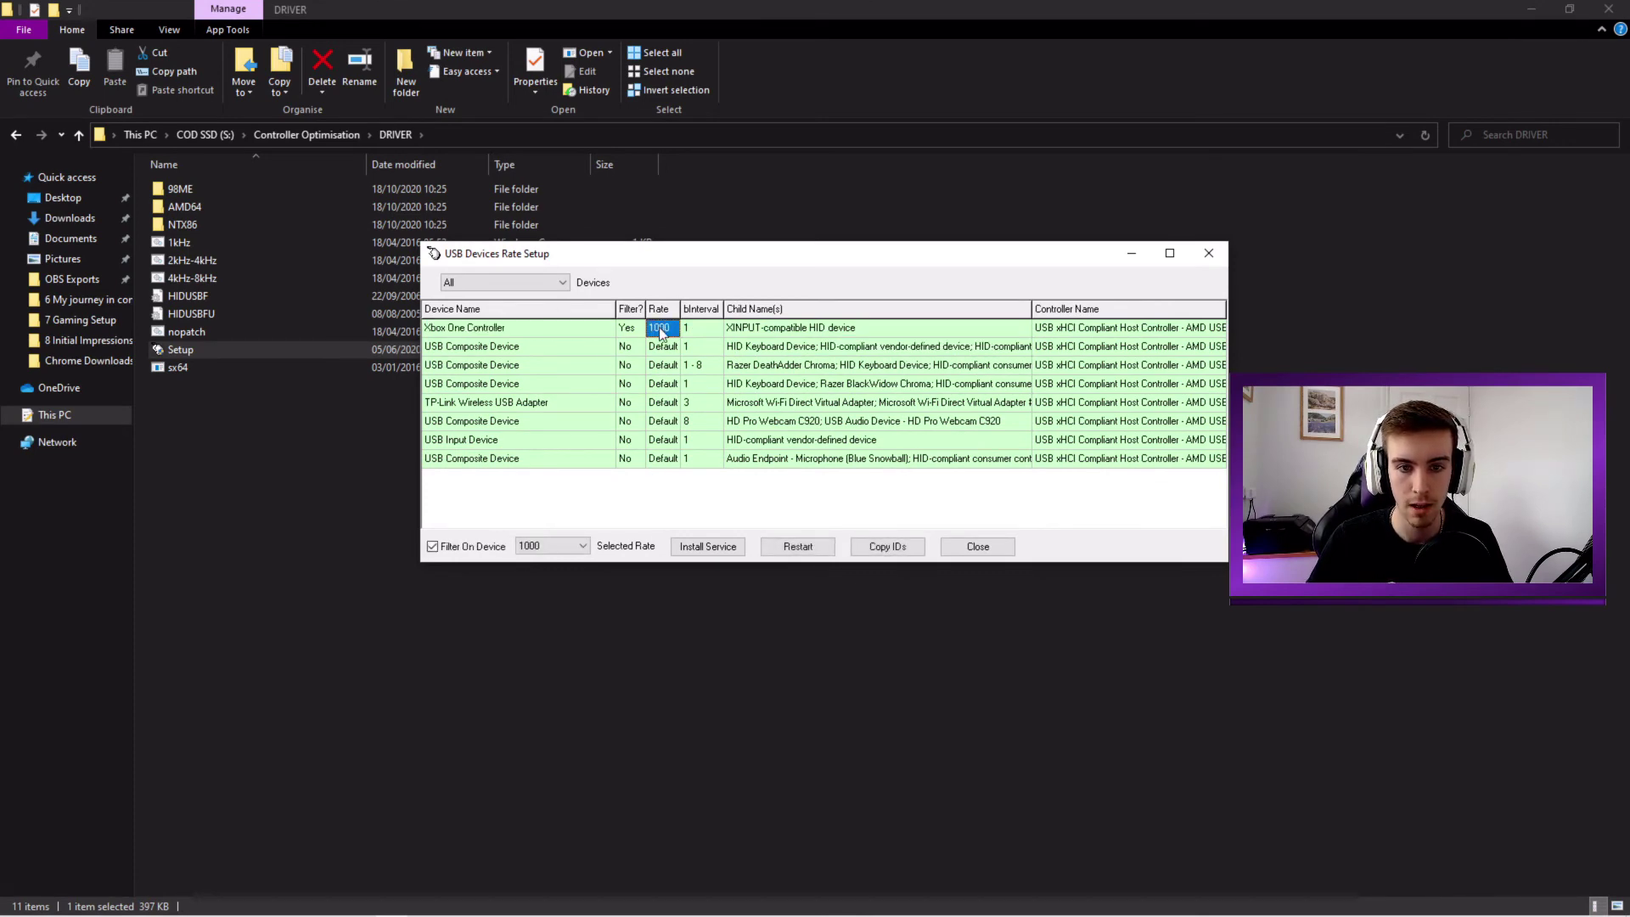
click(687, 333)
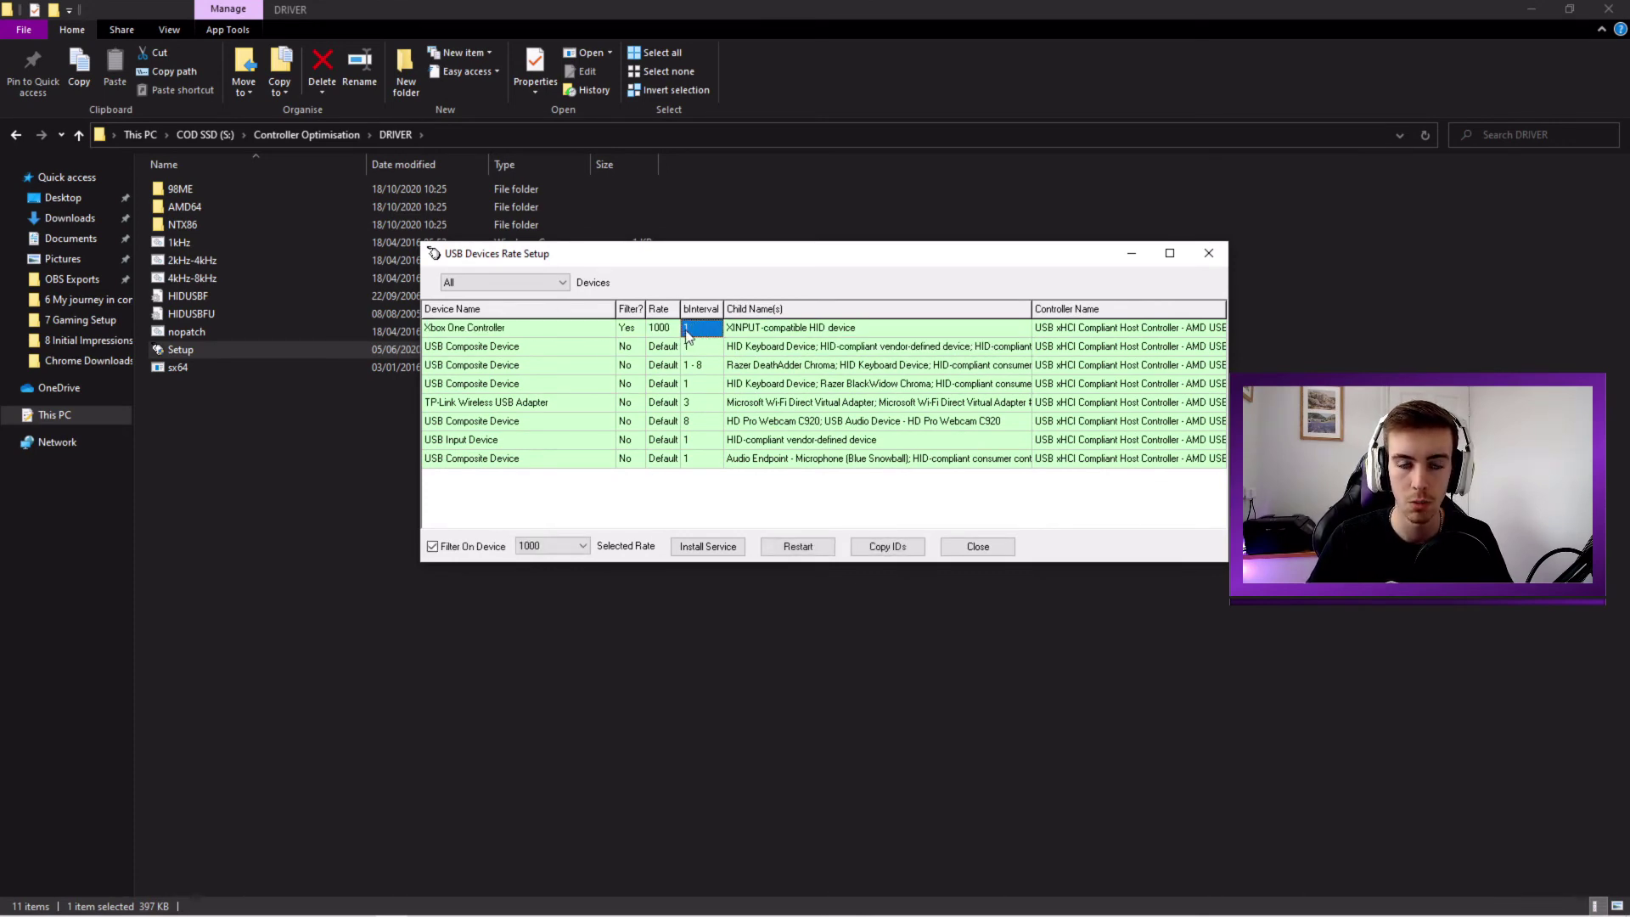